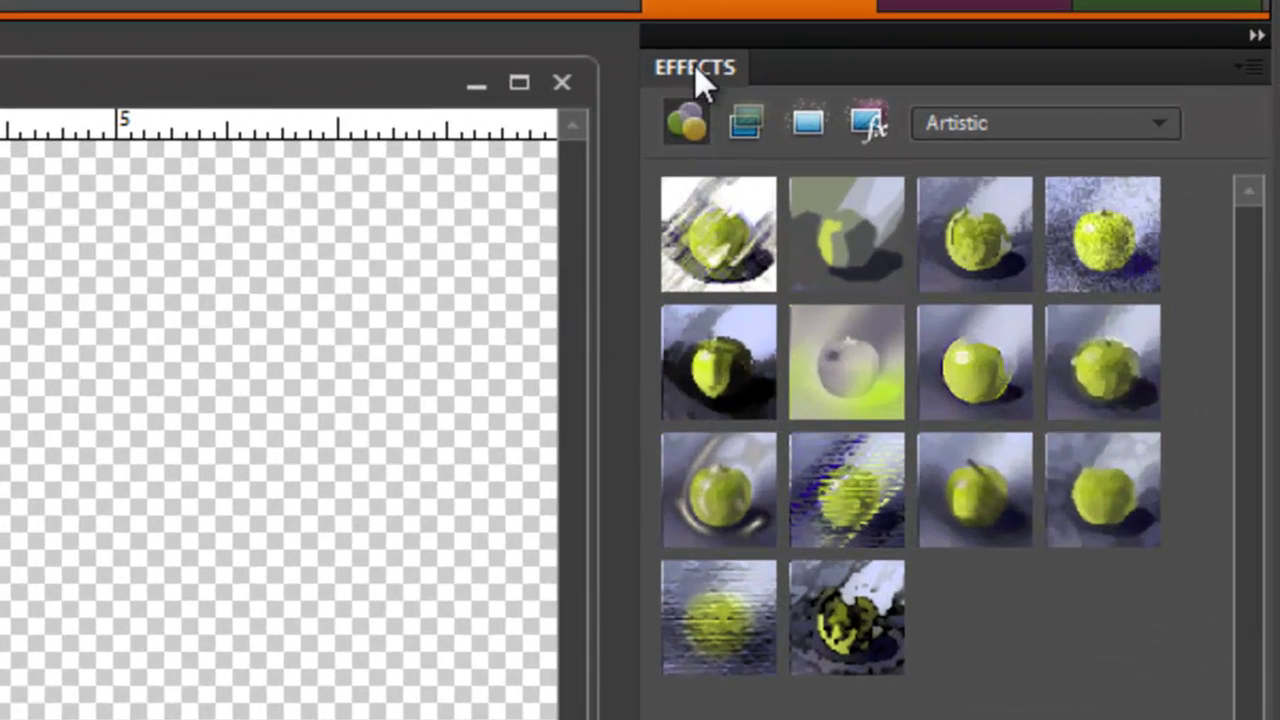
Step: Apply the Simple Emboss bevel layer style from Bevels to the black Harry text
{"action": "left_click", "coordinate": [749, 122]}
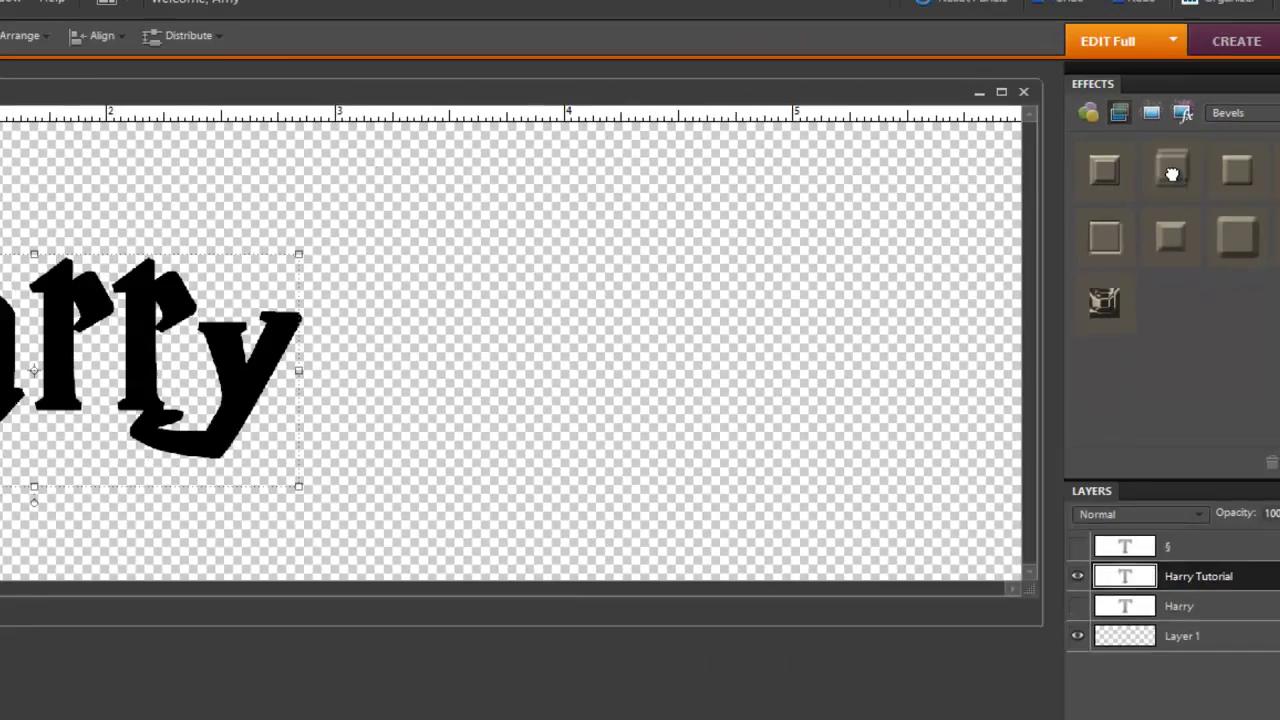
{"action": "left_click_drag", "start_coordinate": [1172, 174], "coordinate": [26, 358]}
{"action": "left_click_drag", "start_coordinate": [330, 305], "coordinate": [331, 306]}
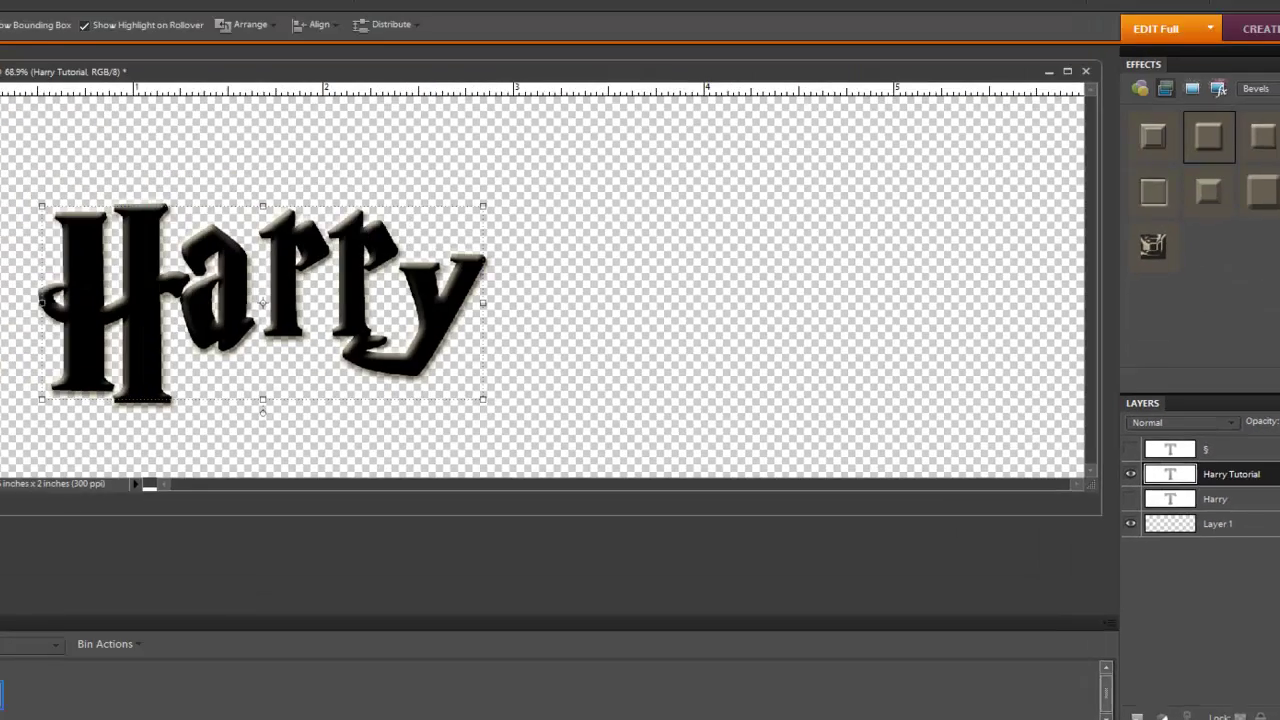
Step: Lower the Harry text's Bevel Size from 21 px to 5 px in Style Settings
{"action": "double_click", "coordinate": [1249, 275]}
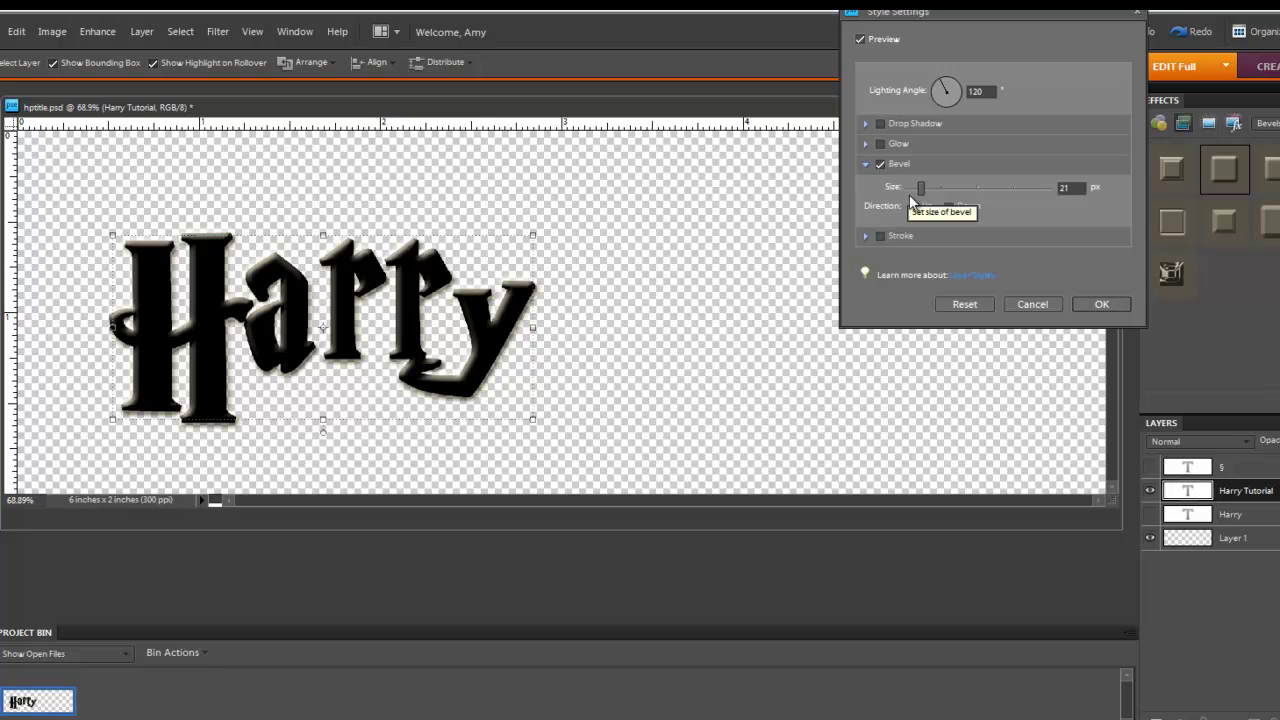
{"action": "double_click", "coordinate": [1065, 187]}
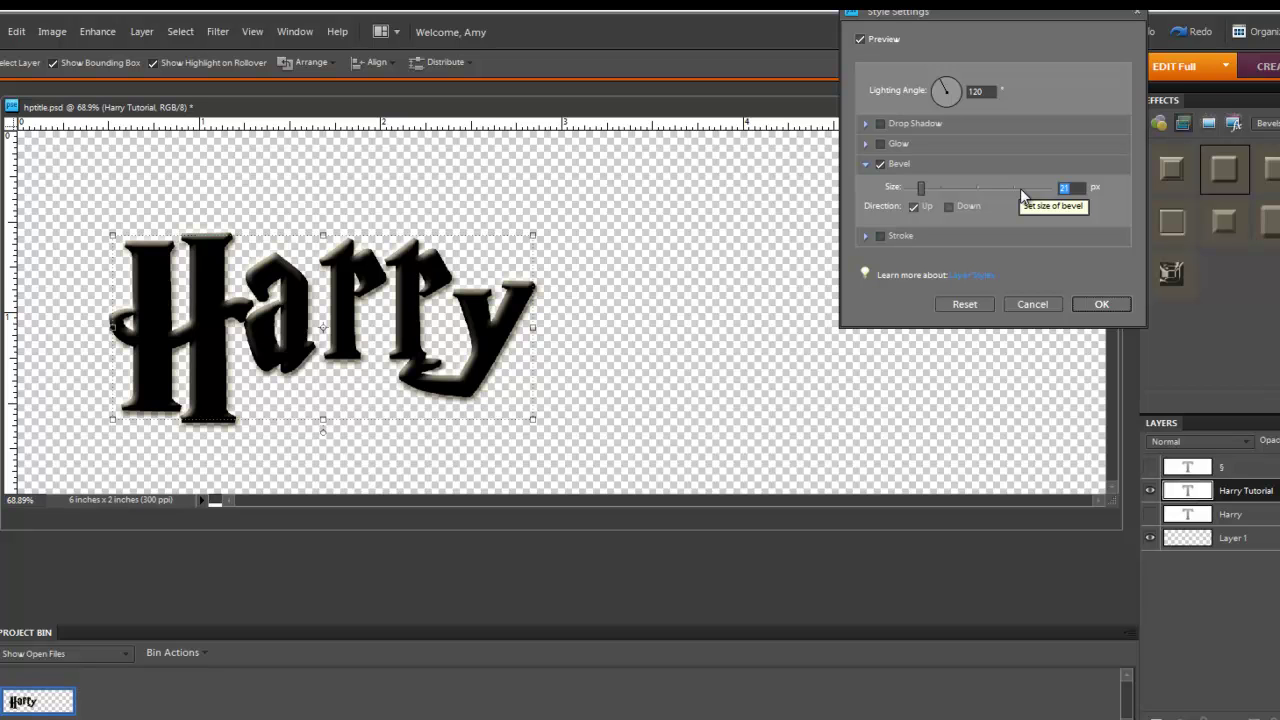
{"action": "type", "text": "5"}
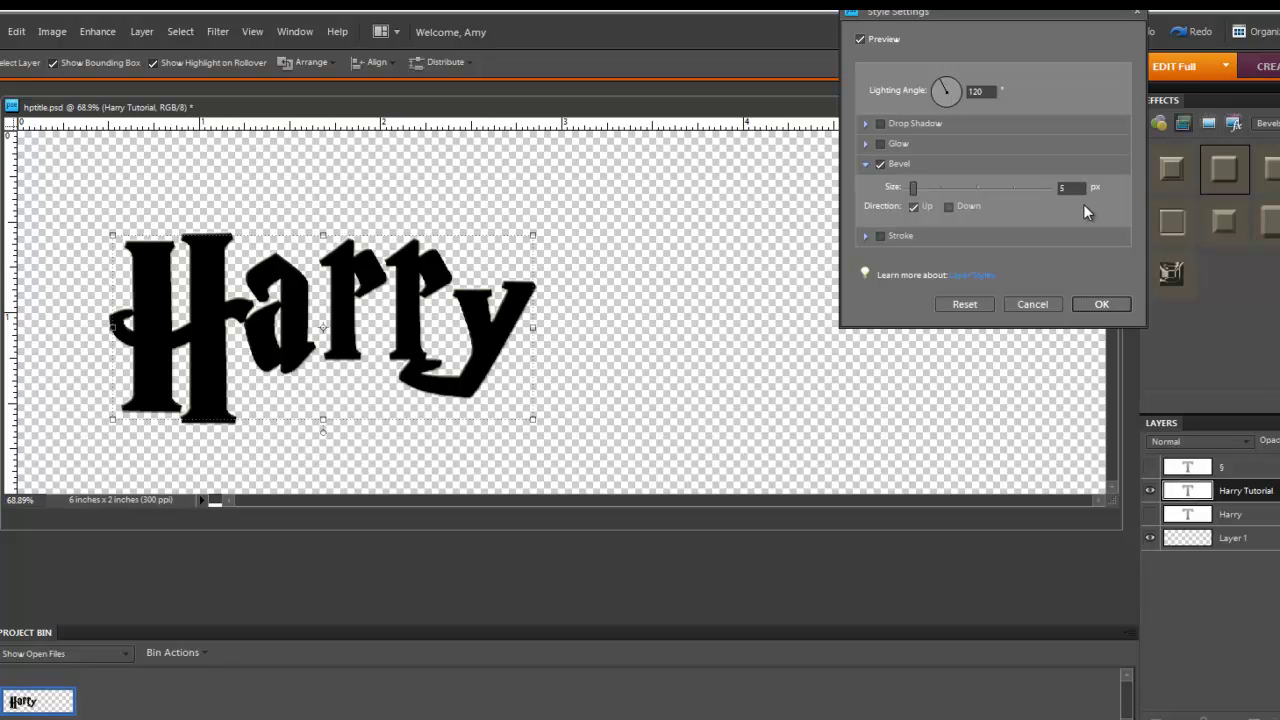
Step: Enable a drop shadow with size 5 and distance 5 on the Harry text, then confirm
{"action": "left_click", "coordinate": [881, 124]}
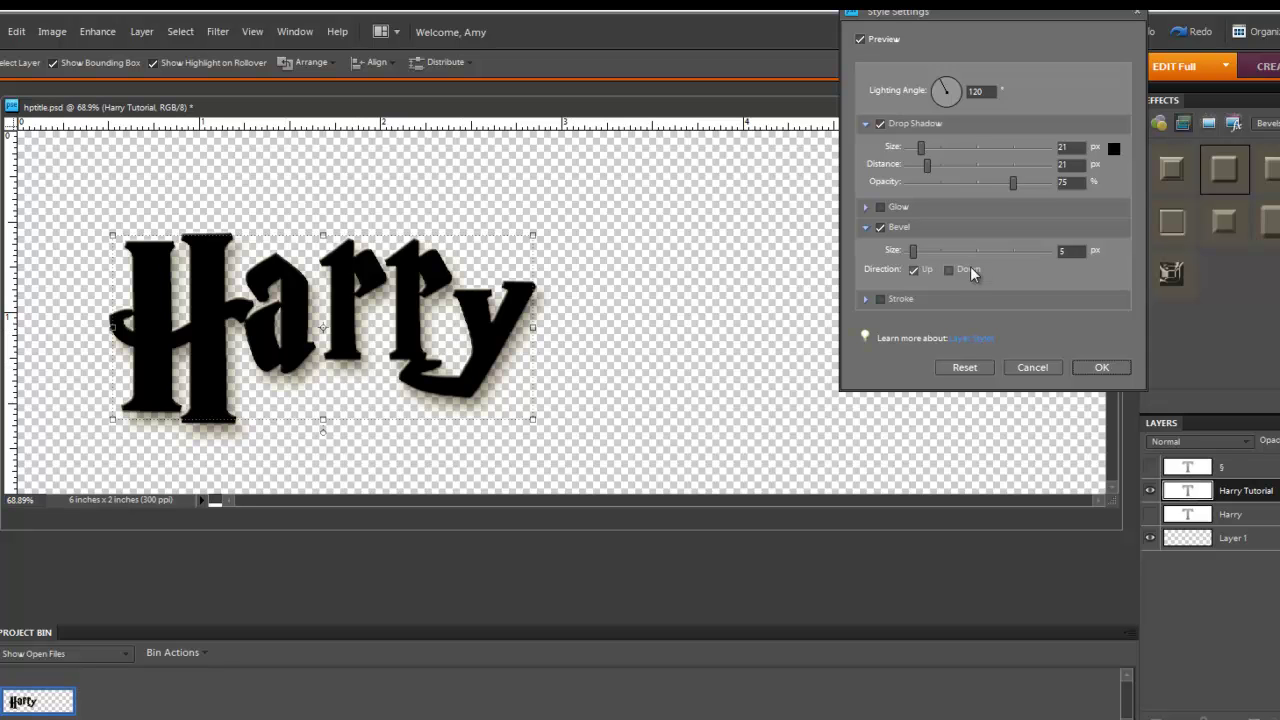
{"action": "left_click", "coordinate": [930, 146]}
{"action": "type", "text": "5"}
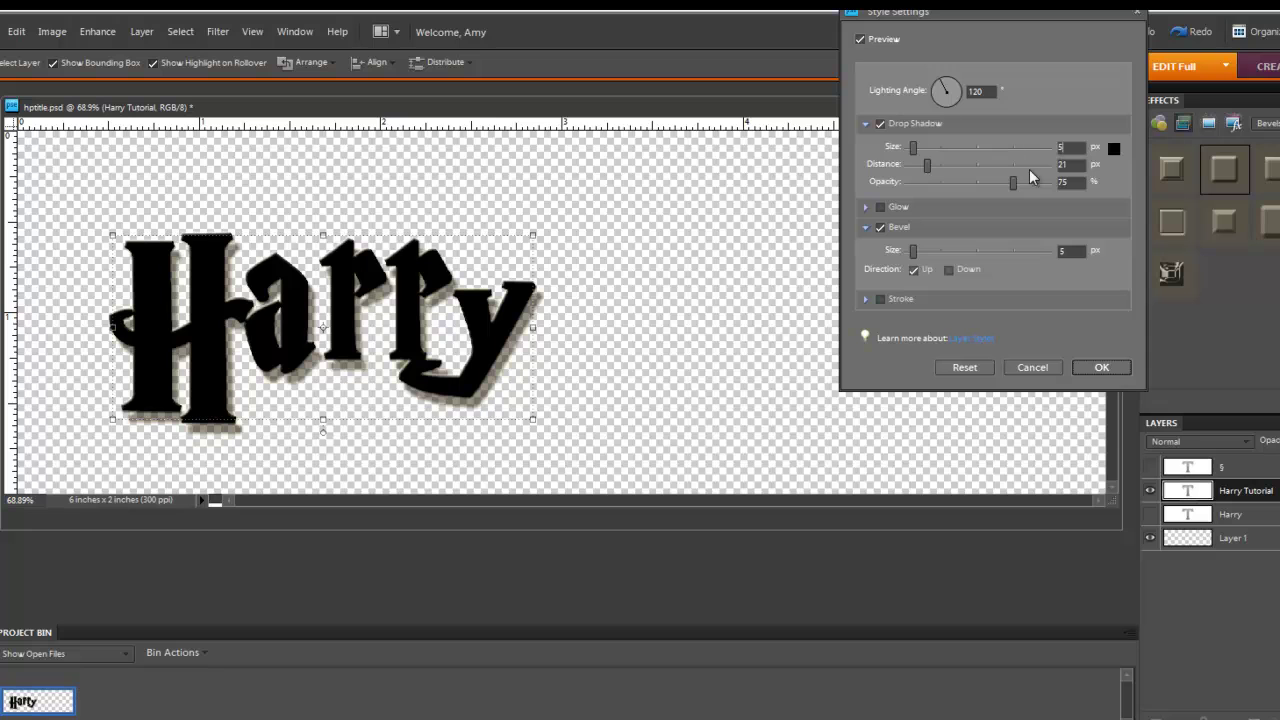
{"action": "key", "text": "Tab"}
{"action": "type", "text": "5"}
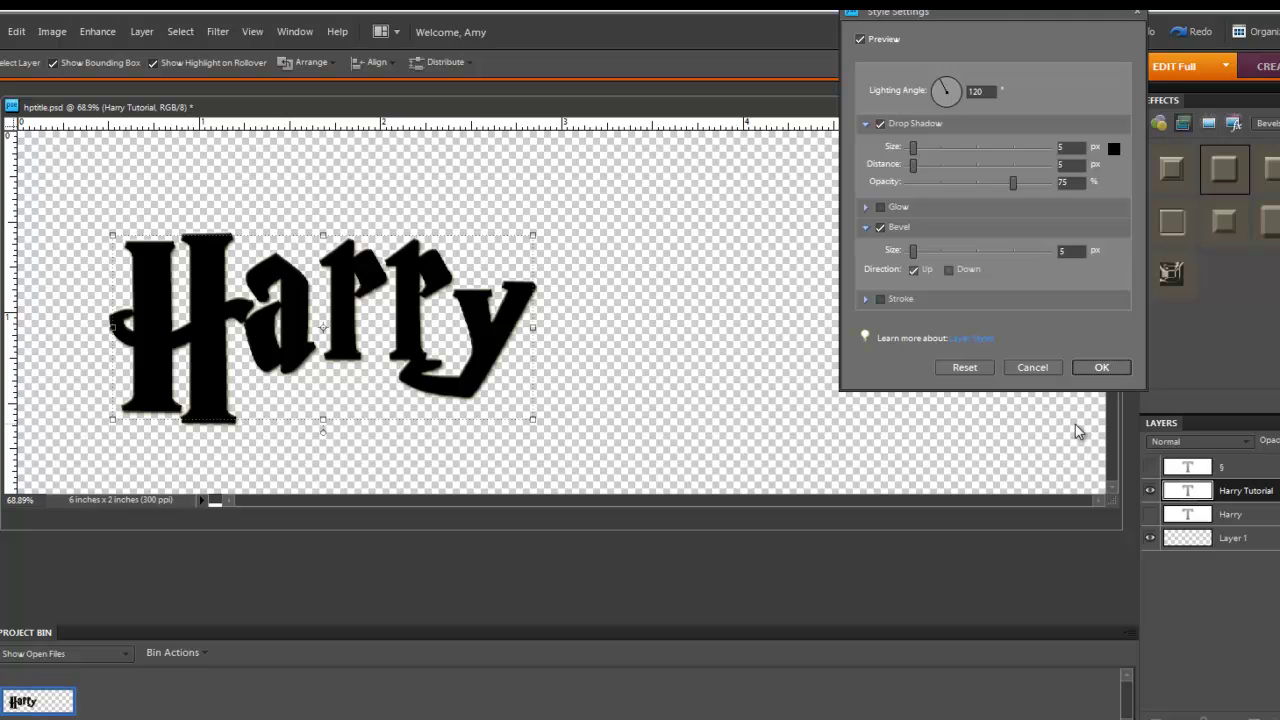
{"action": "left_click", "coordinate": [1098, 368]}
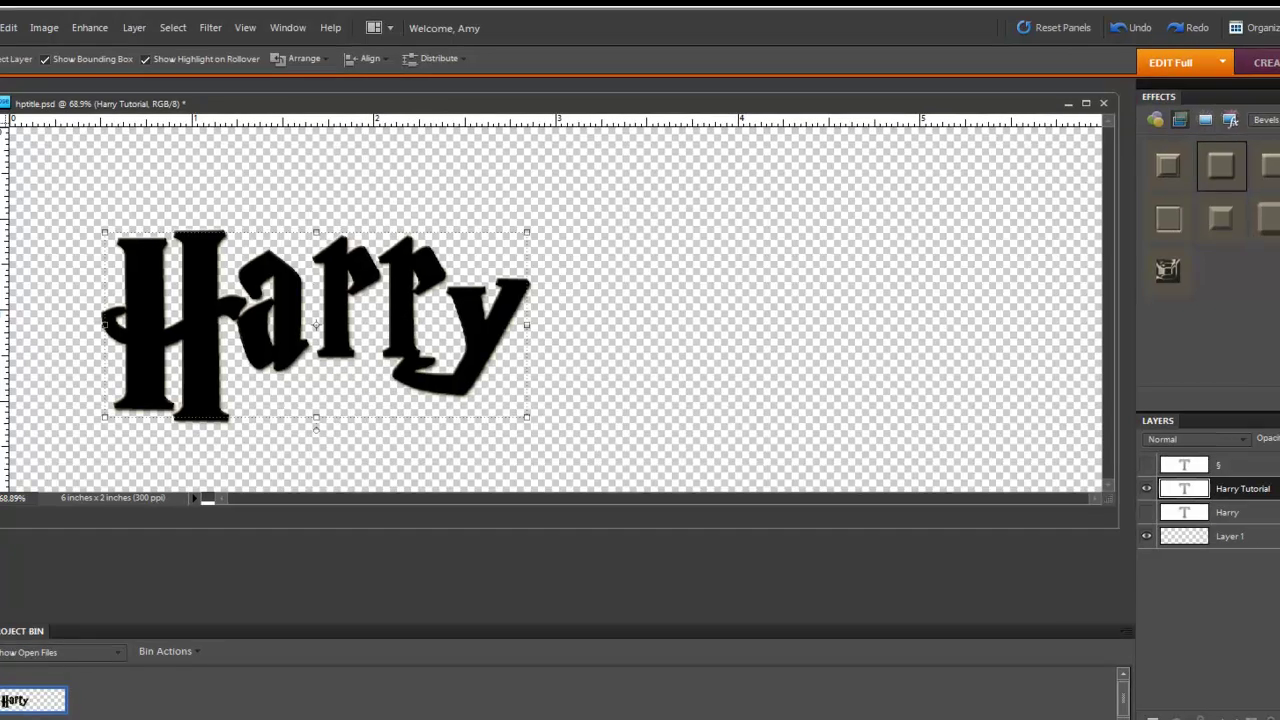
Step: Duplicate the Harry Tutorial layer as a new layer named 'Potter Tutorial'
{"action": "right_click", "coordinate": [1252, 491]}
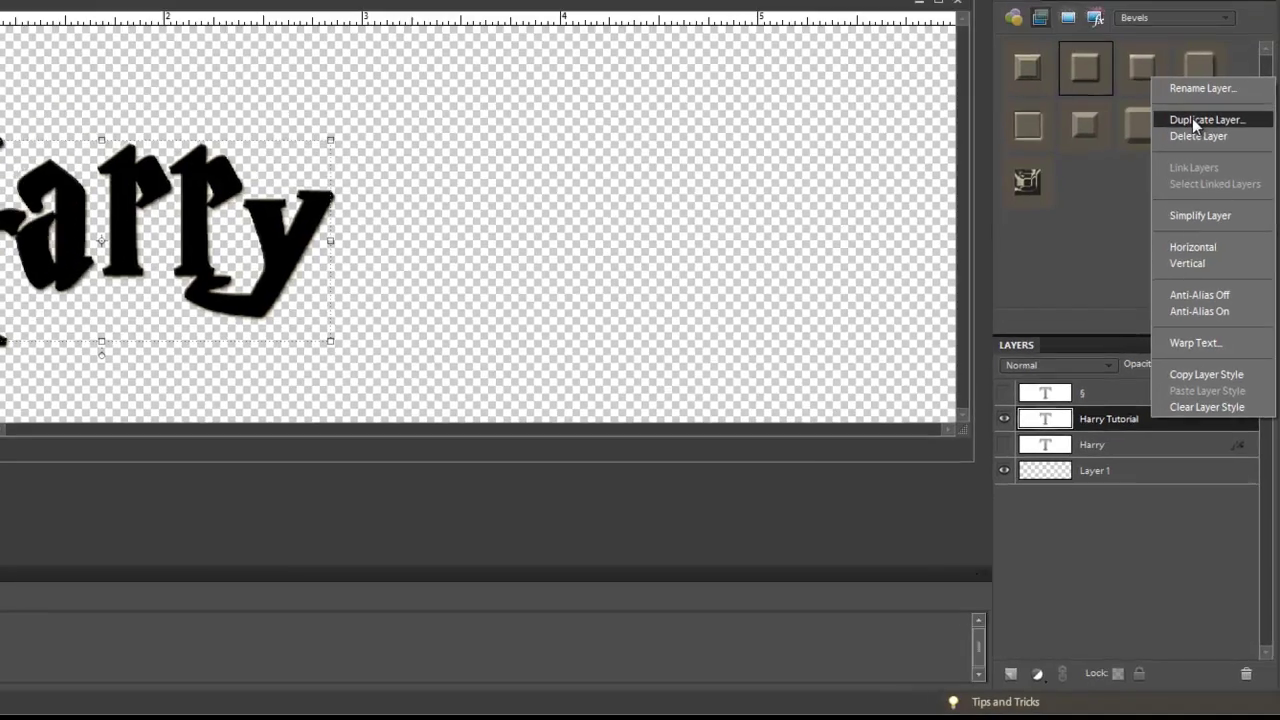
{"action": "left_click", "coordinate": [1185, 65]}
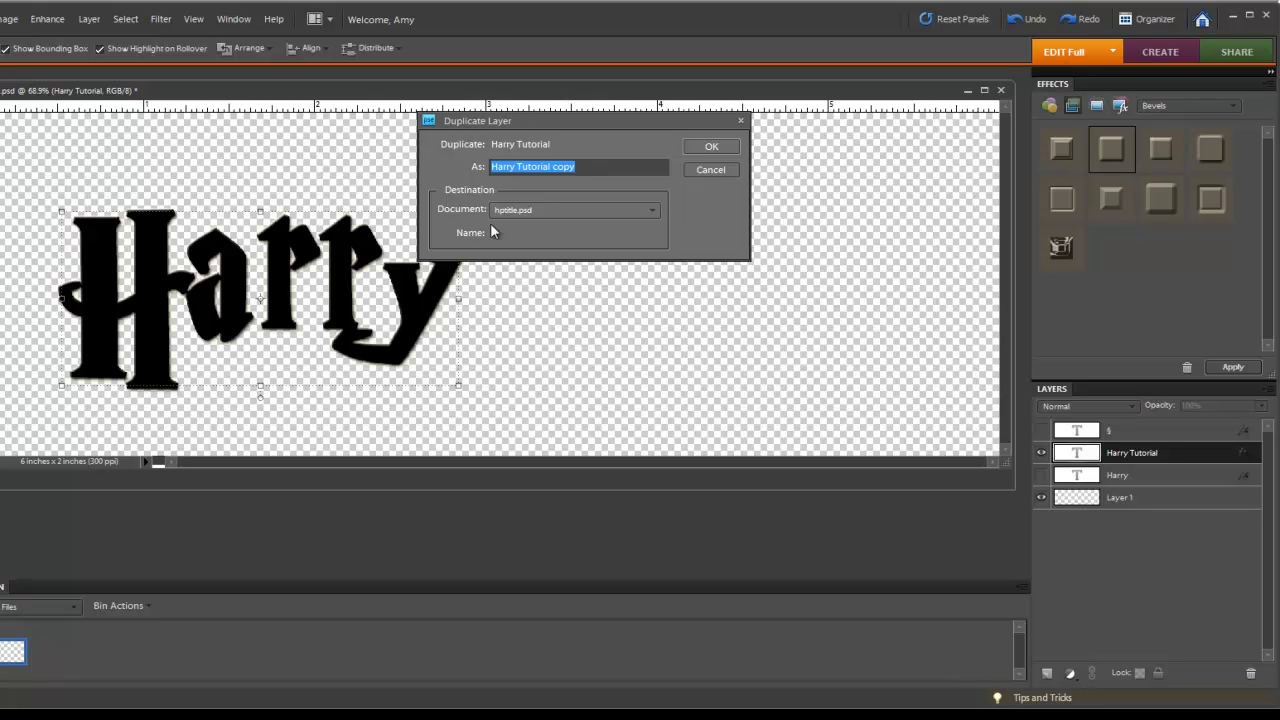
{"action": "type", "text": "Potter"}
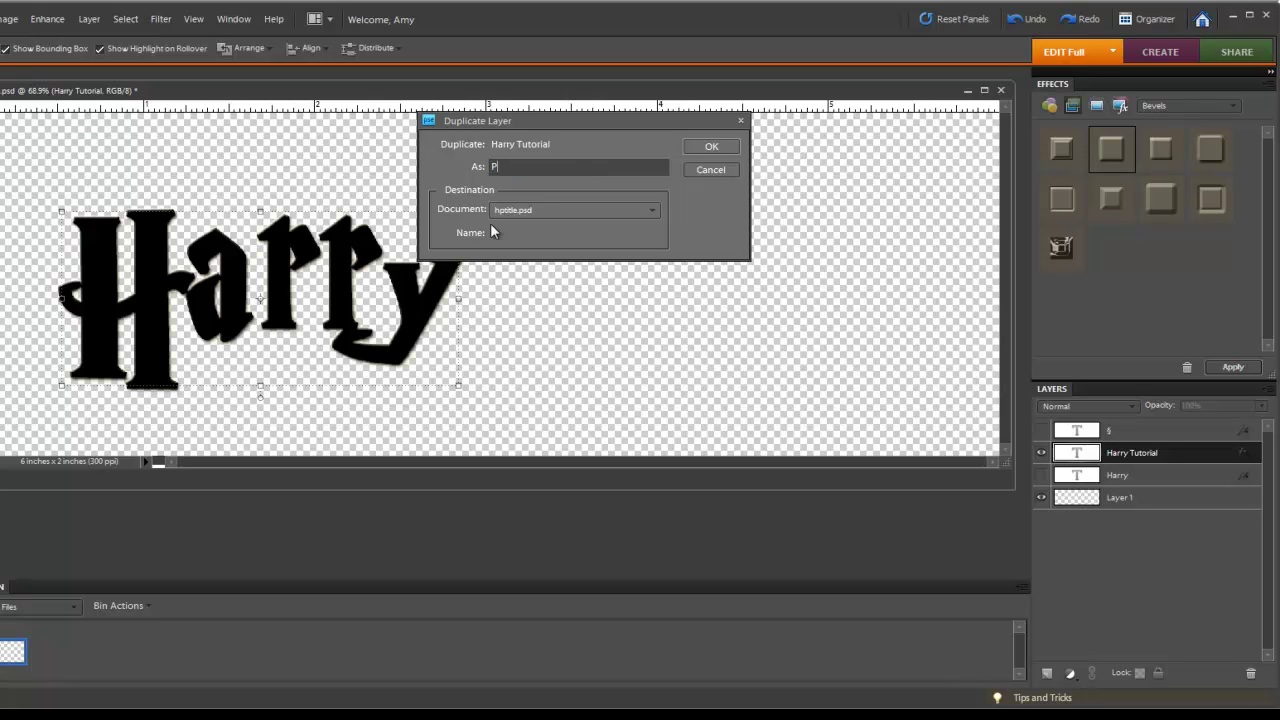
{"action": "type", "text": " Tutorial"}
{"action": "key", "text": "Return"}
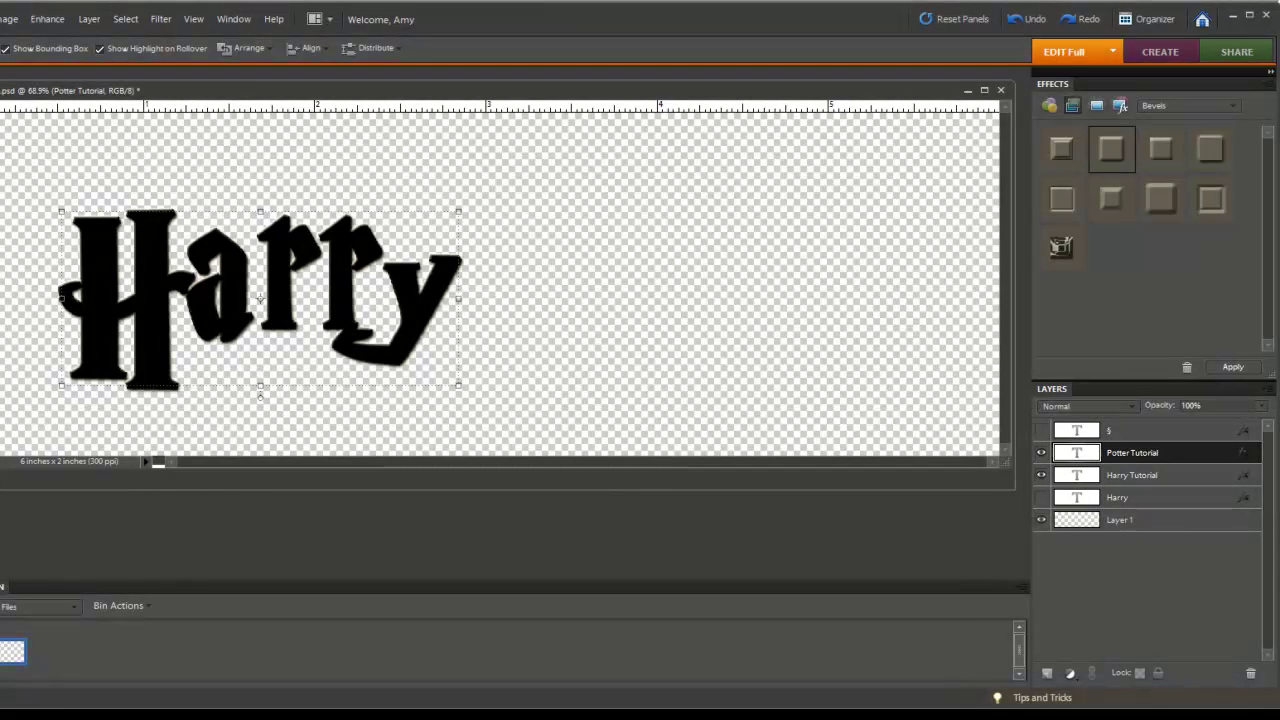
Step: Move the copied text right of Harry and retype it as 'Potter'
{"action": "left_click_drag", "start_coordinate": [236, 299], "coordinate": [670, 297]}
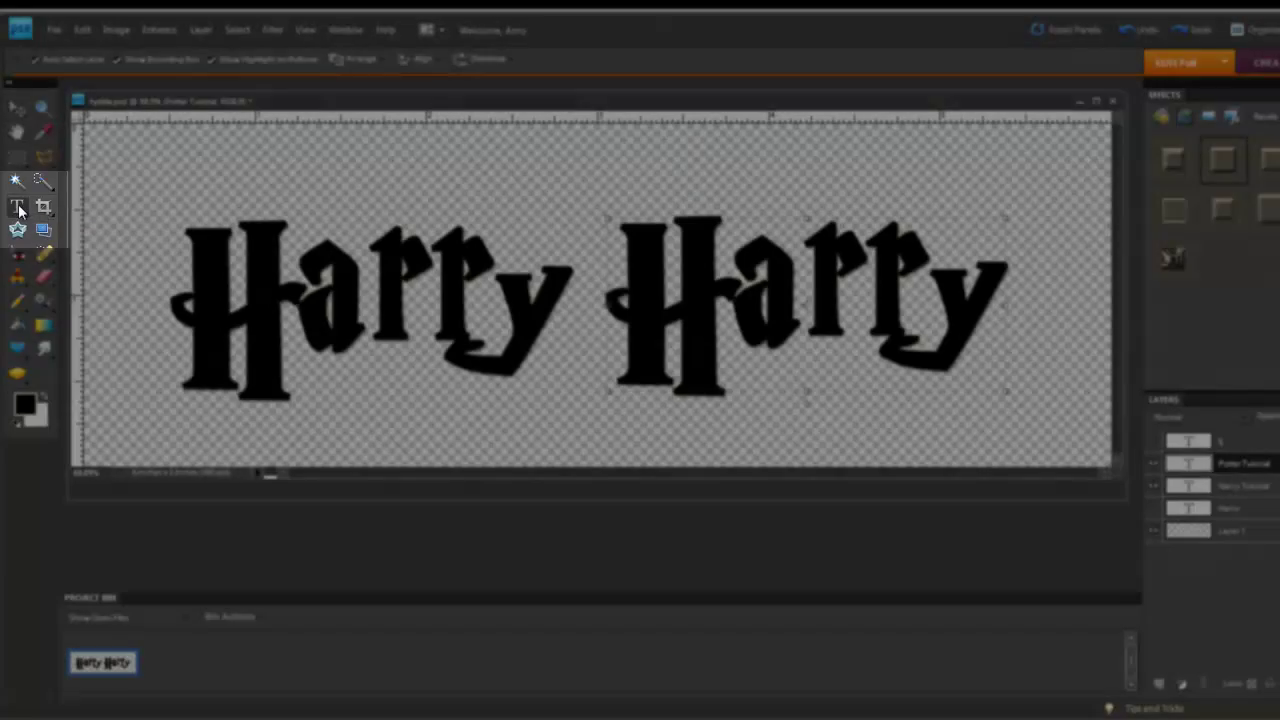
{"action": "left_click", "coordinate": [18, 207]}
{"action": "left_click", "coordinate": [788, 305]}
{"action": "key", "text": "ctrl+a"}
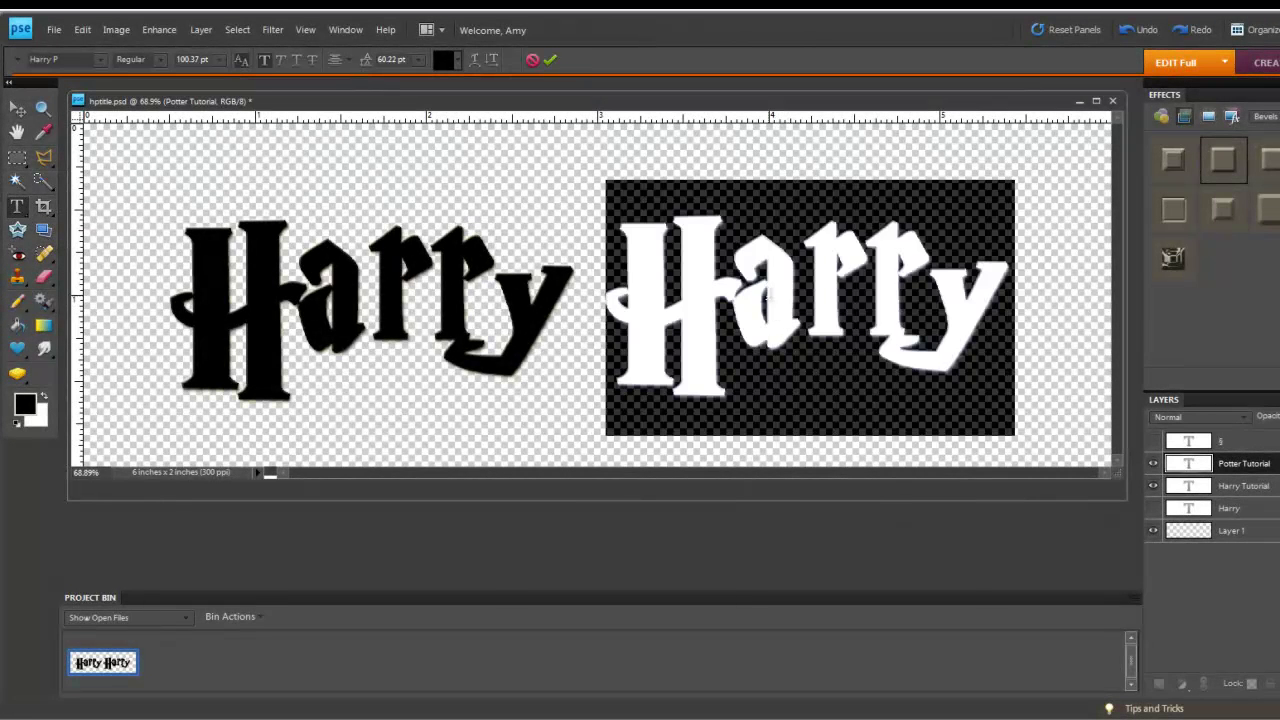
{"action": "type", "text": "Potter"}
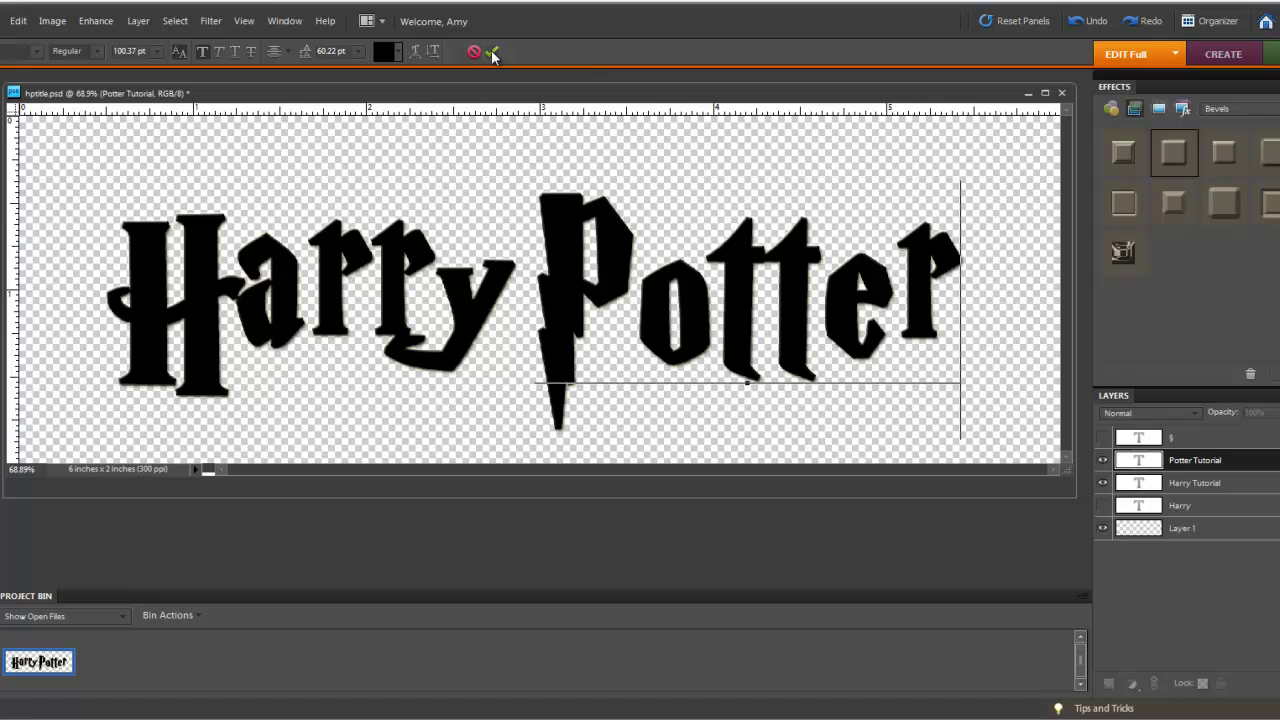
{"action": "left_click", "coordinate": [492, 54]}
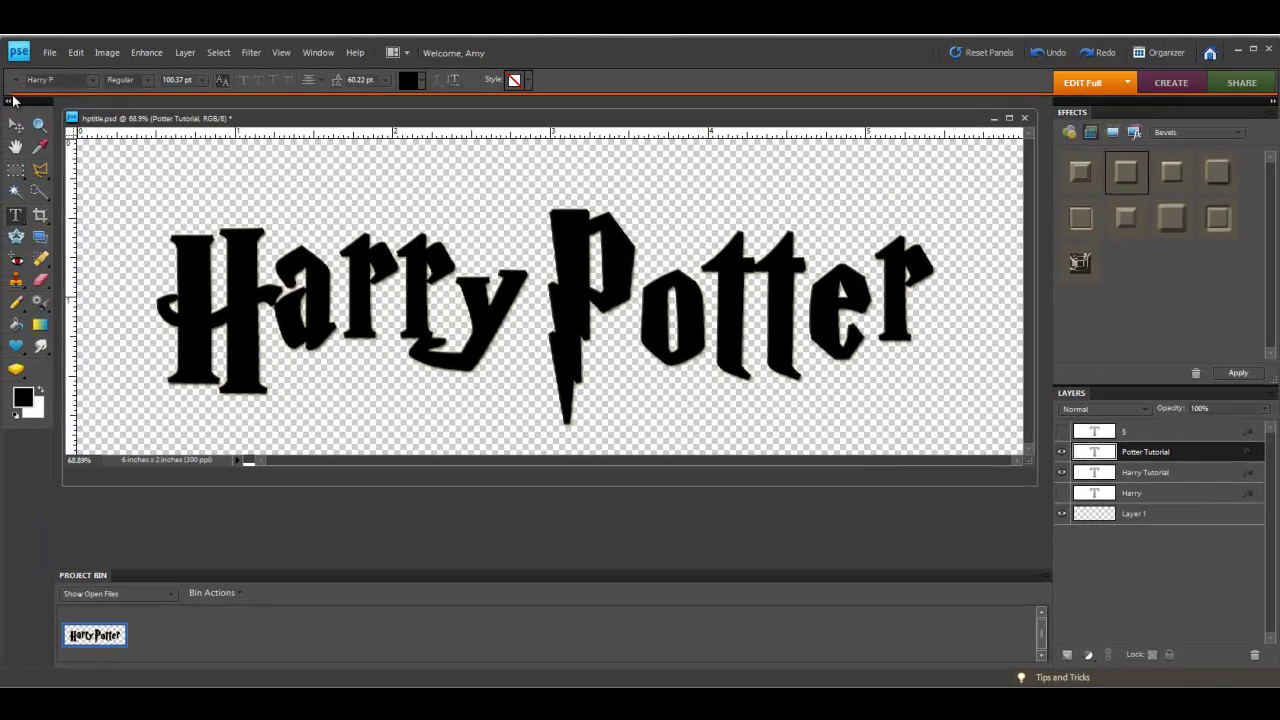
Step: Bring up Save As for hptitle and resize it so the Save Options section shows
{"action": "left_click", "coordinate": [48, 54]}
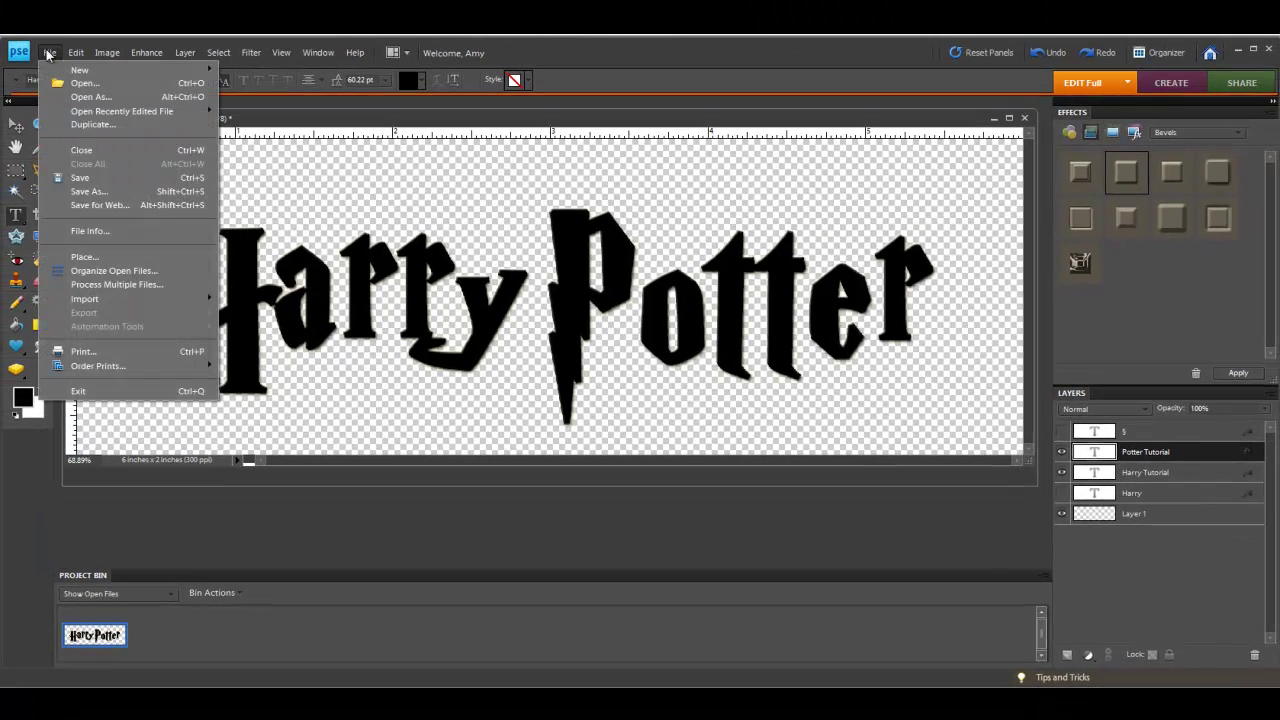
{"action": "left_click", "coordinate": [97, 192]}
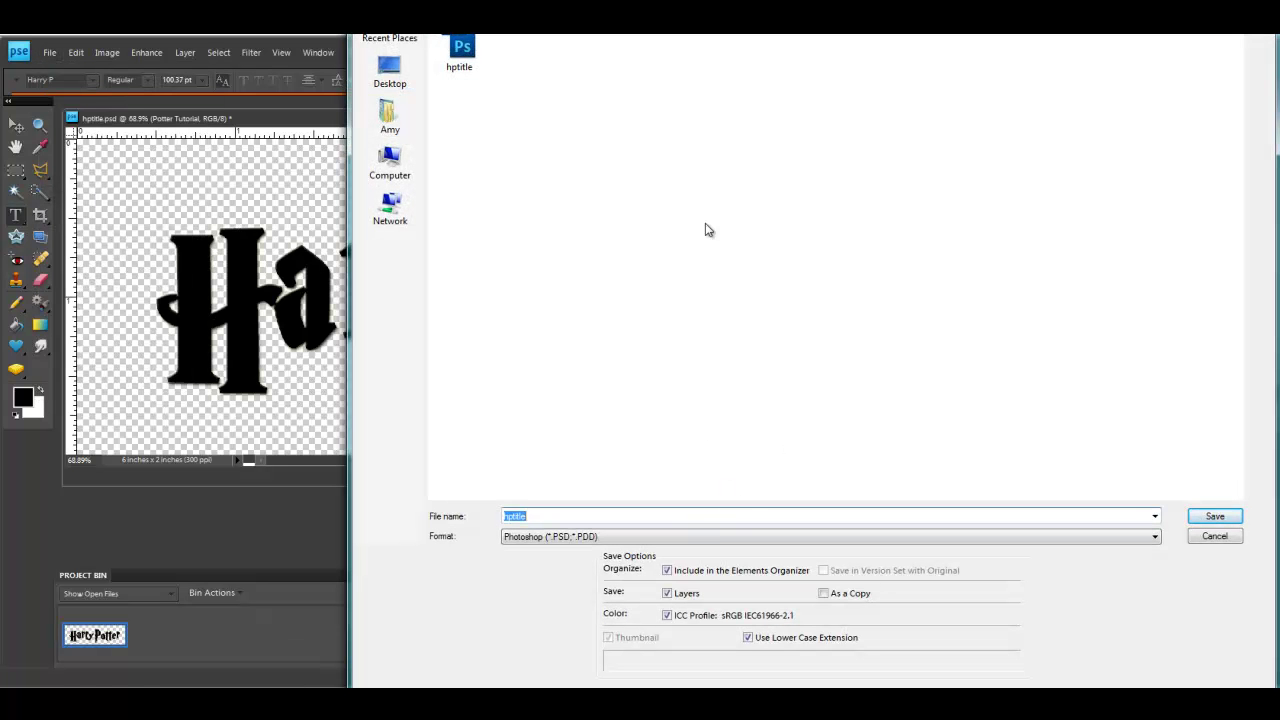
{"action": "left_click_drag", "start_coordinate": [775, 35], "coordinate": [596, 58]}
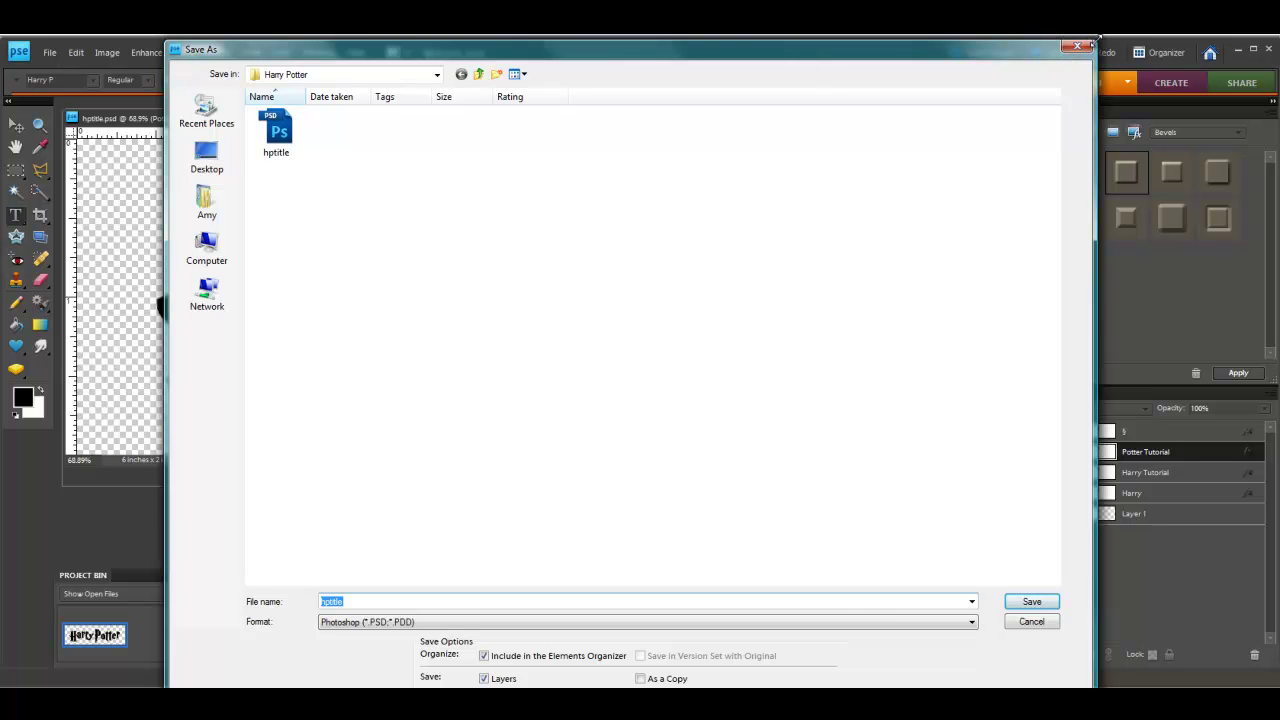
{"action": "left_click_drag", "start_coordinate": [1096, 42], "coordinate": [957, 165]}
{"action": "left_click_drag", "start_coordinate": [861, 181], "coordinate": [887, 67]}
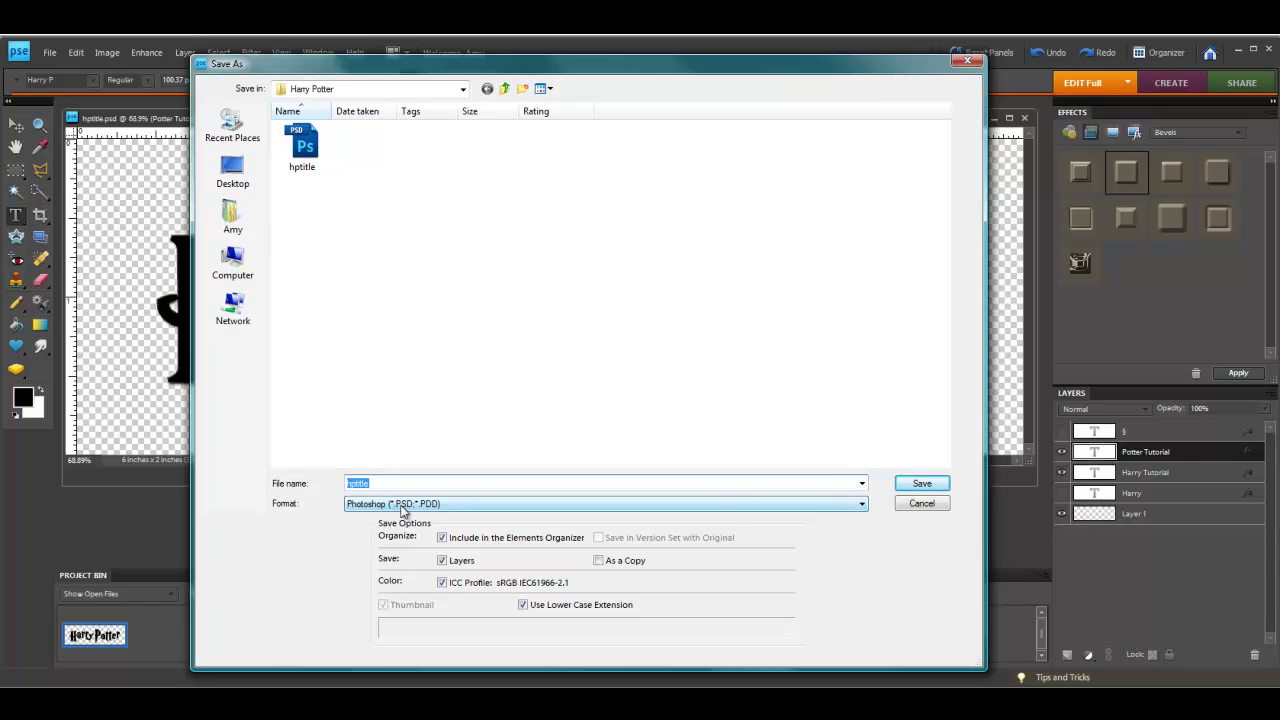
Step: Save the title as PNG named hptitle_copy.png with Interlace set to None
{"action": "left_click", "coordinate": [863, 504]}
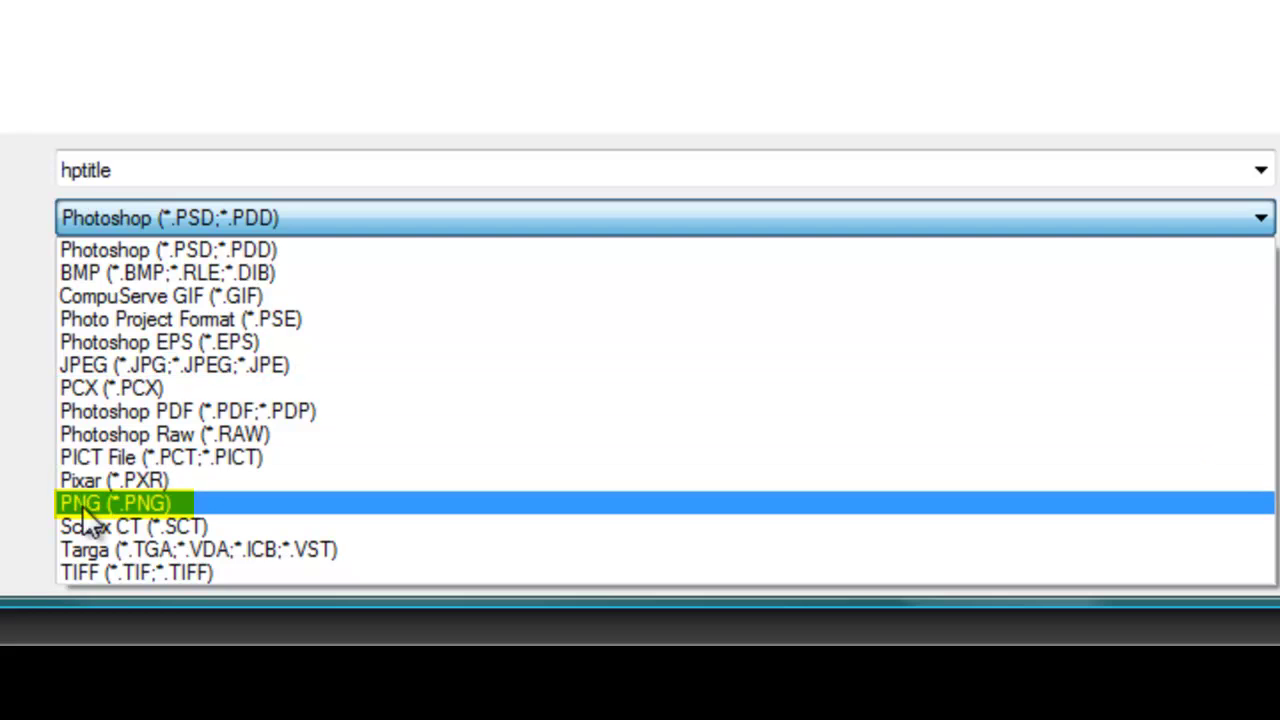
{"action": "left_click", "coordinate": [157, 506]}
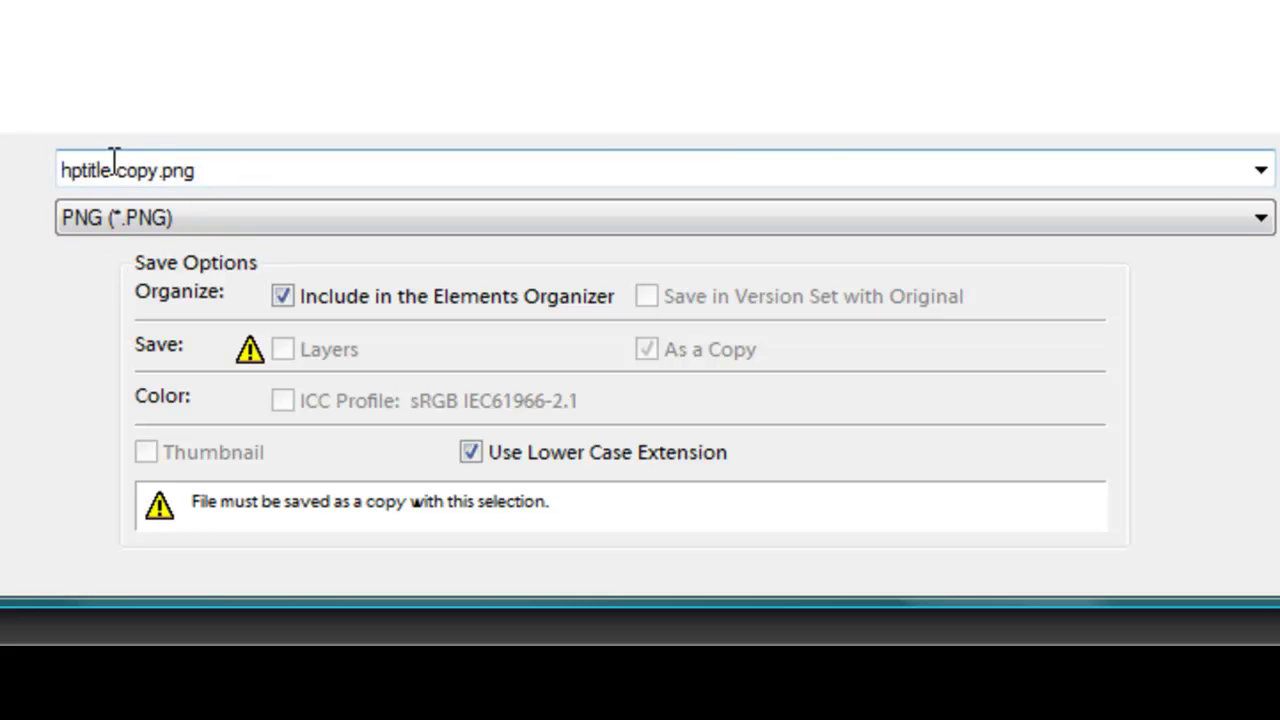
{"action": "left_click_drag", "start_coordinate": [113, 163], "coordinate": [255, 173]}
{"action": "left_click", "coordinate": [255, 173]}
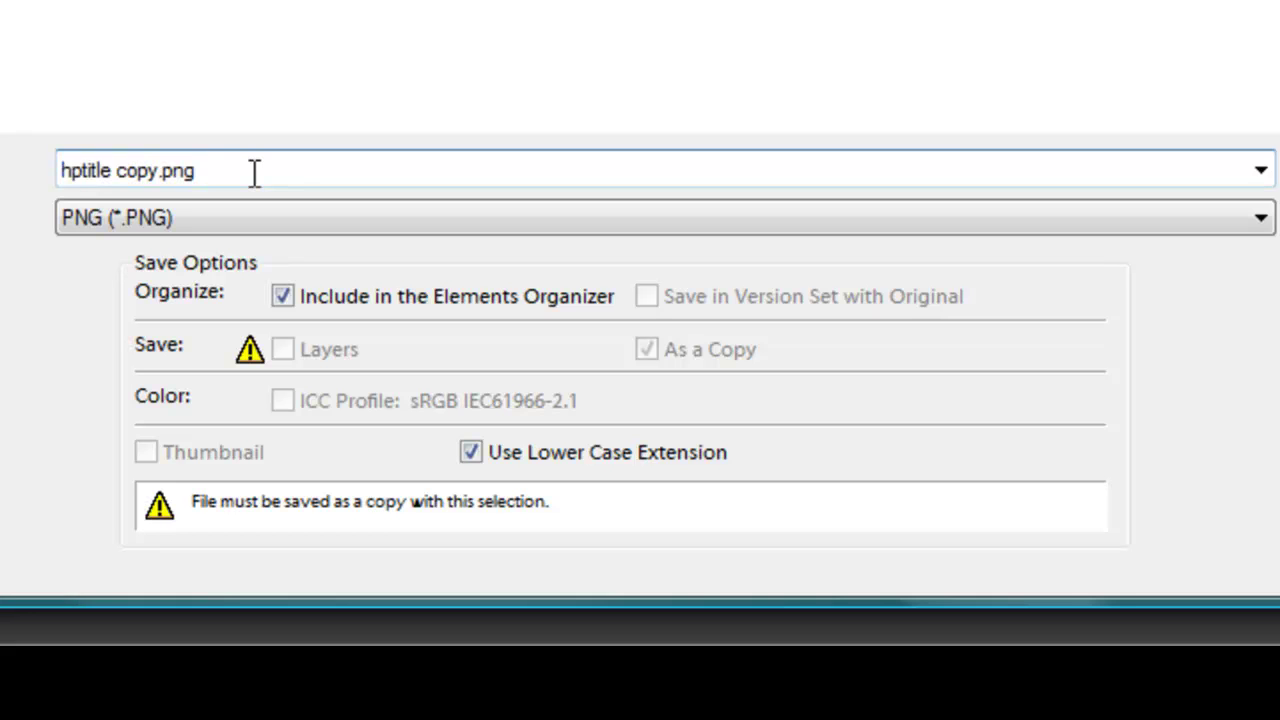
{"action": "key", "text": "Left"}
{"action": "key", "text": "Left"}
{"action": "key", "text": "Left"}
{"action": "key", "text": "Left"}
{"action": "key", "text": "Left"}
{"action": "key", "text": "Left"}
{"action": "key", "text": "Left"}
{"action": "key", "text": "Left"}
{"action": "key", "text": "BackSpace"}
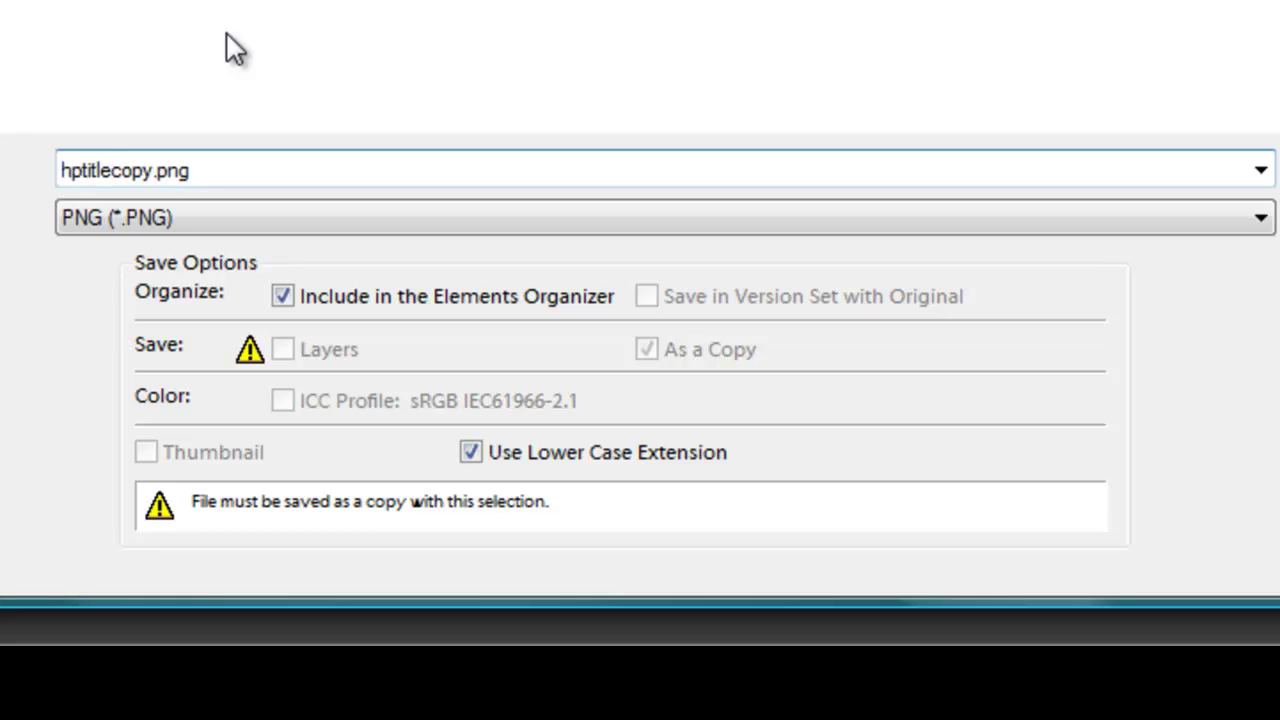
{"action": "type", "text": "_"}
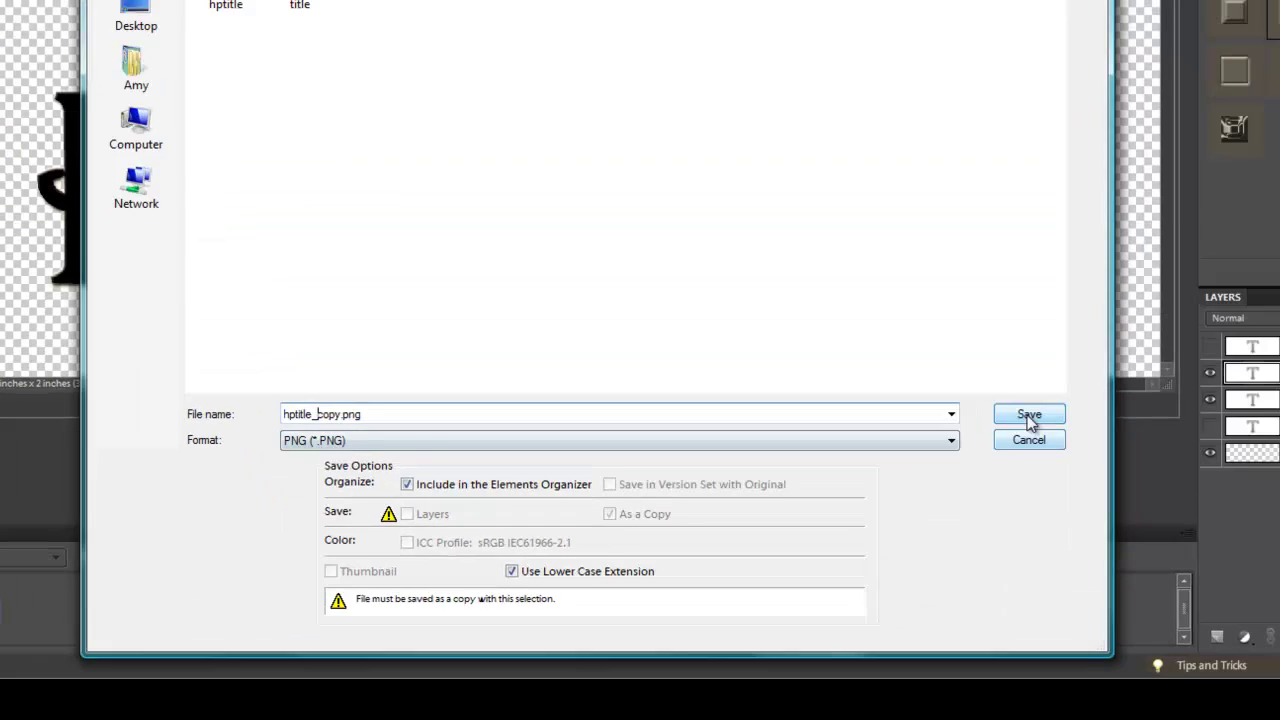
{"action": "left_click", "coordinate": [1026, 420]}
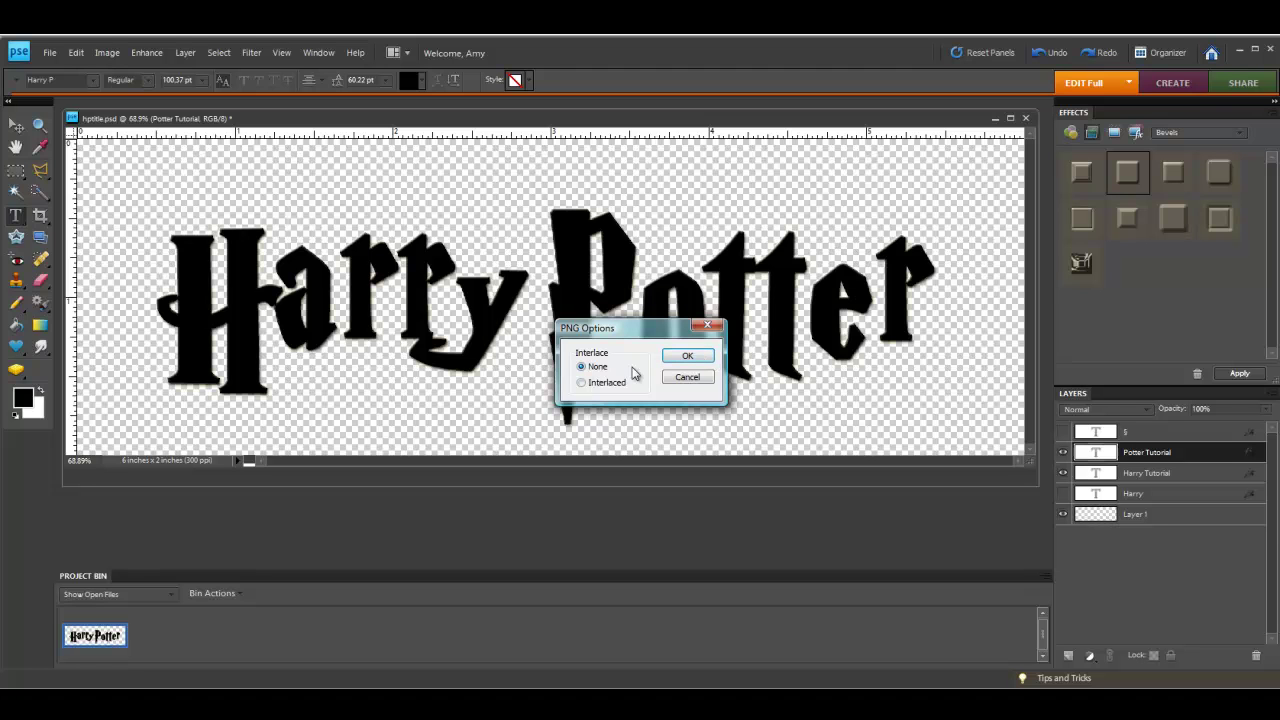
{"action": "left_click", "coordinate": [688, 358]}
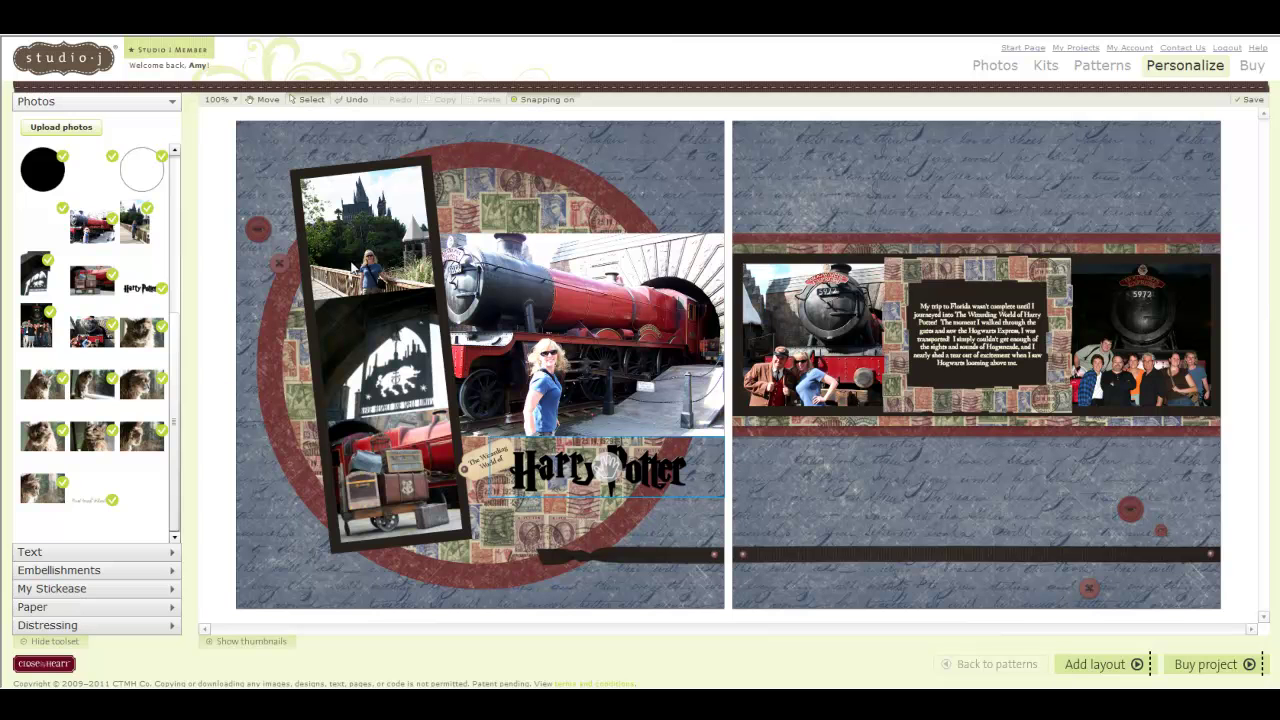
Step: Upload hptitle_copy from Pictures > Harry Potter into the Studio J project photos
{"action": "left_click", "coordinate": [75, 126]}
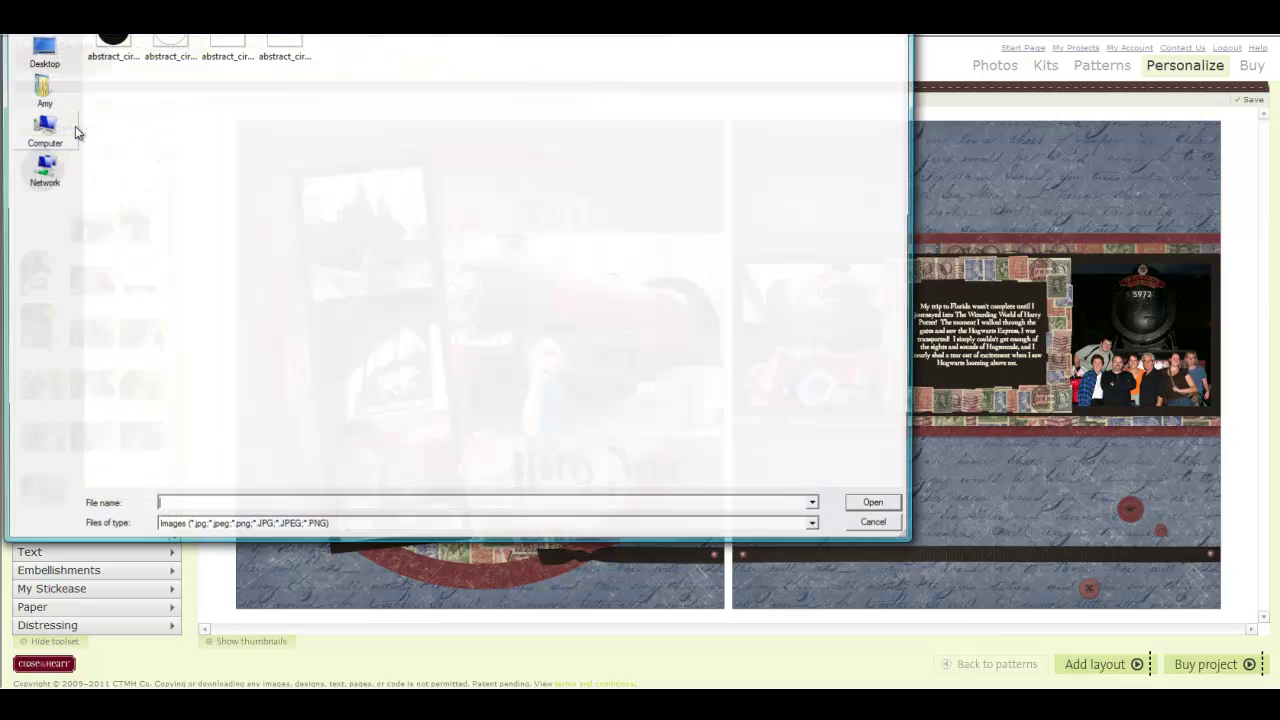
{"action": "left_click_drag", "start_coordinate": [384, 35], "coordinate": [503, 87]}
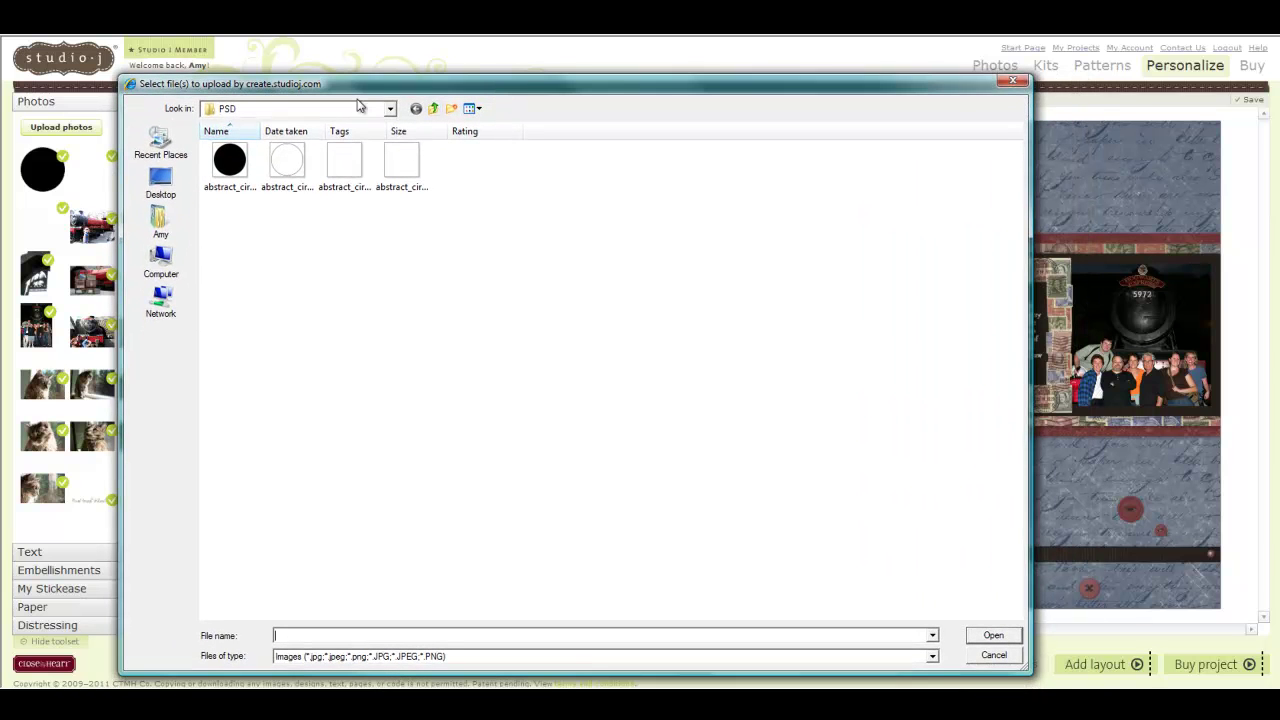
{"action": "left_click", "coordinate": [390, 108]}
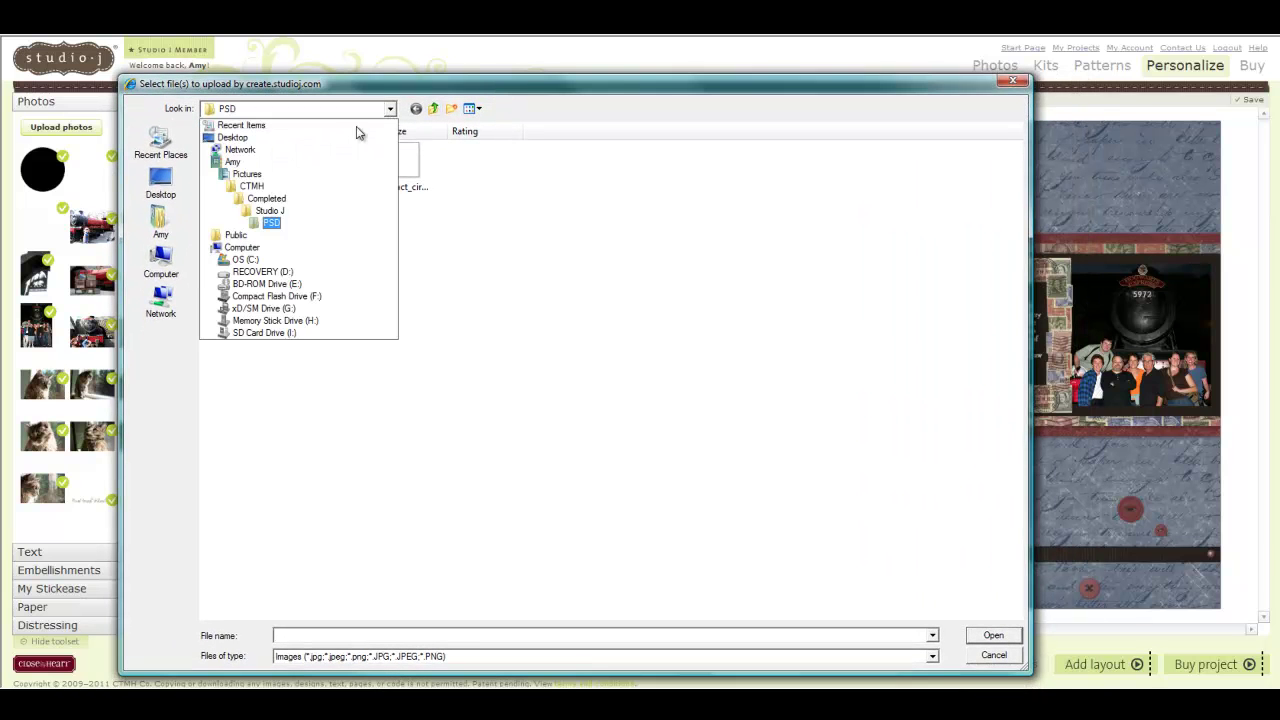
{"action": "left_click", "coordinate": [246, 174]}
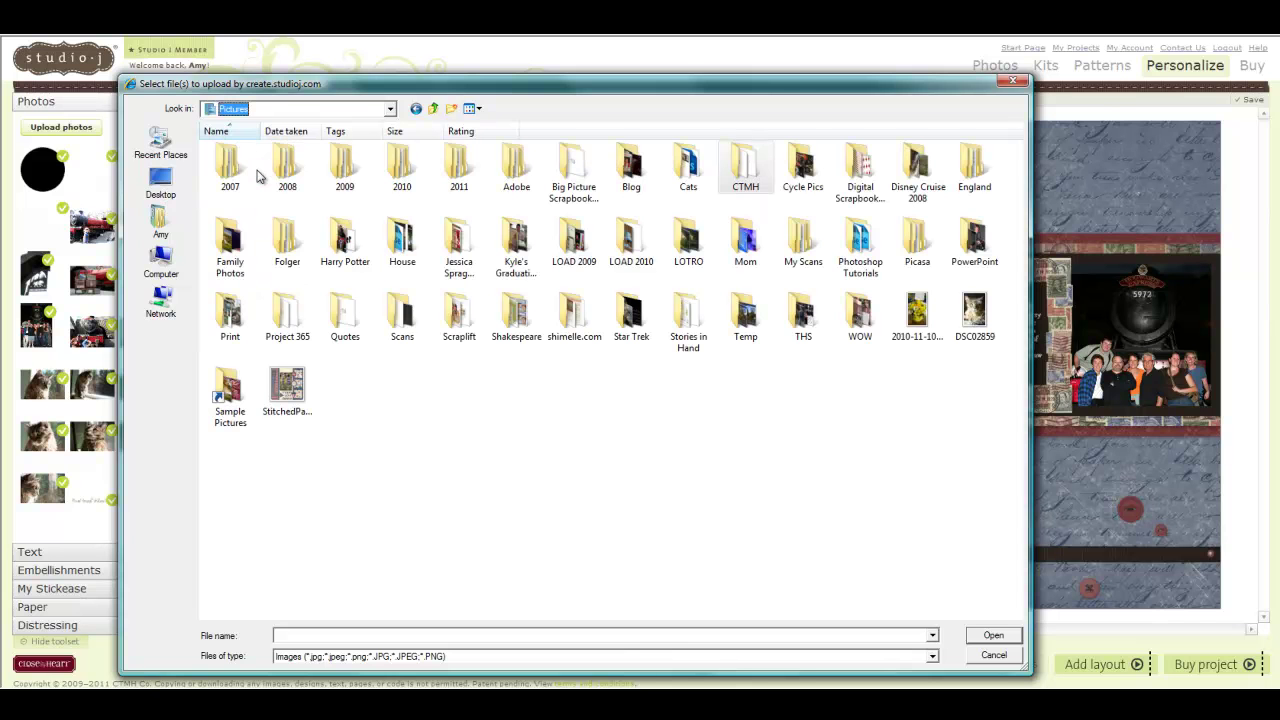
{"action": "double_click", "coordinate": [342, 236]}
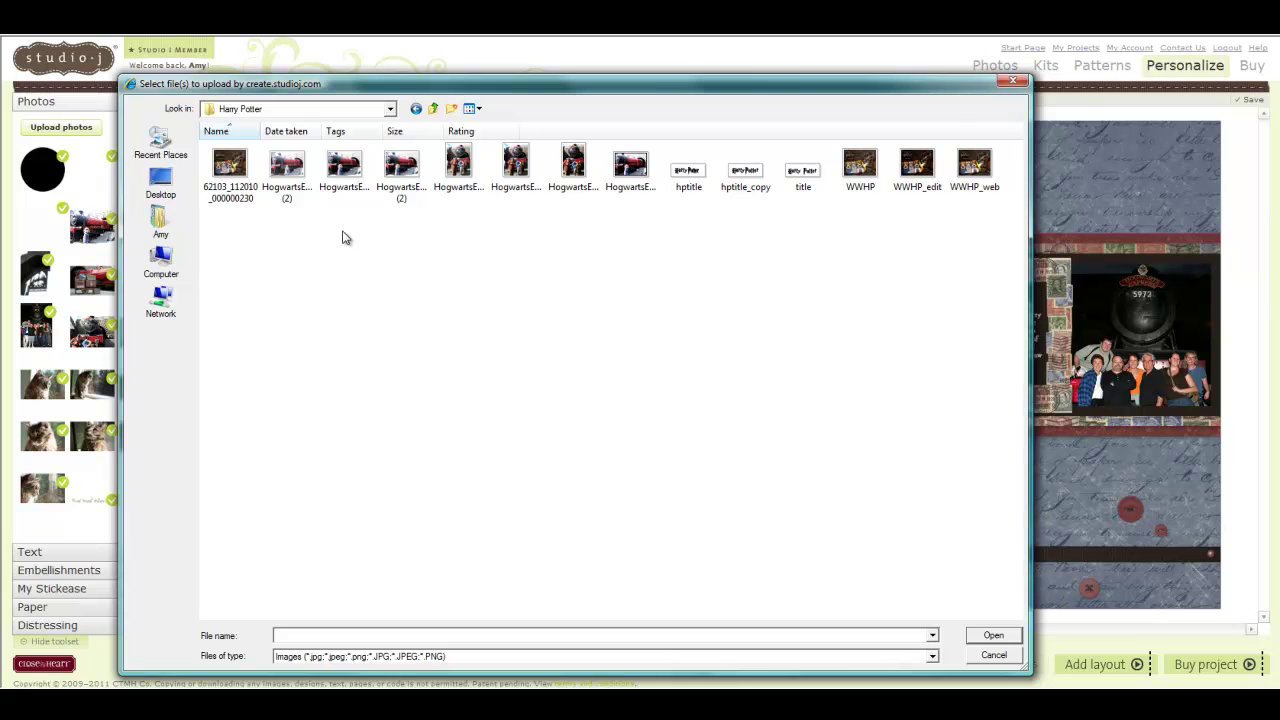
{"action": "left_click", "coordinate": [742, 176]}
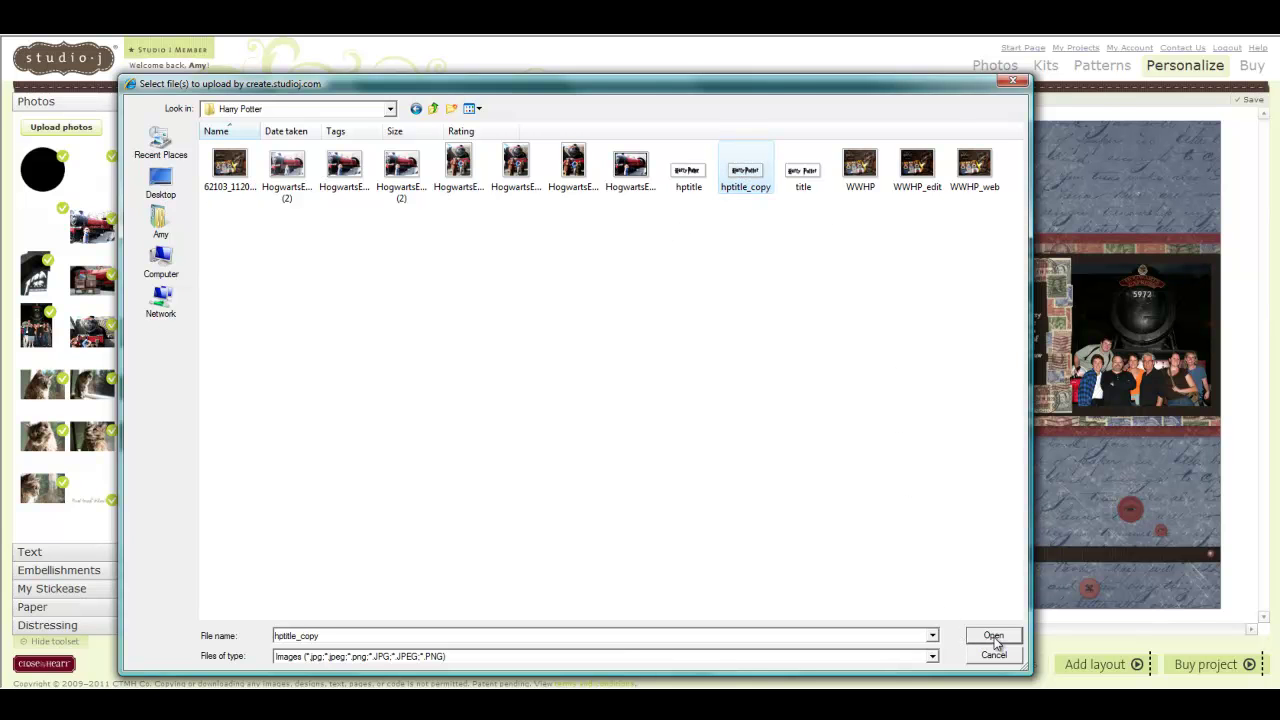
{"action": "left_click", "coordinate": [993, 637]}
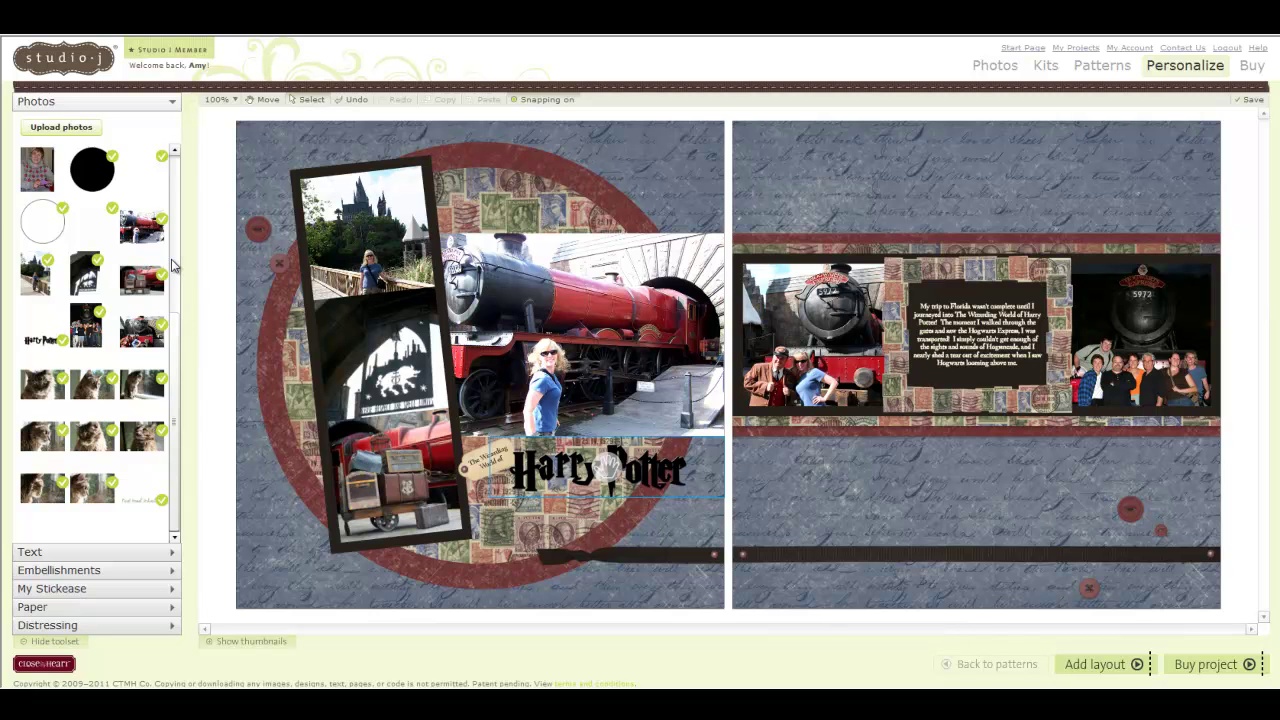
Step: Place the hptitle_copy image in the left page's title slot beside 'The Wizarding World of' tag
{"action": "left_click_drag", "start_coordinate": [176, 390], "coordinate": [178, 224]}
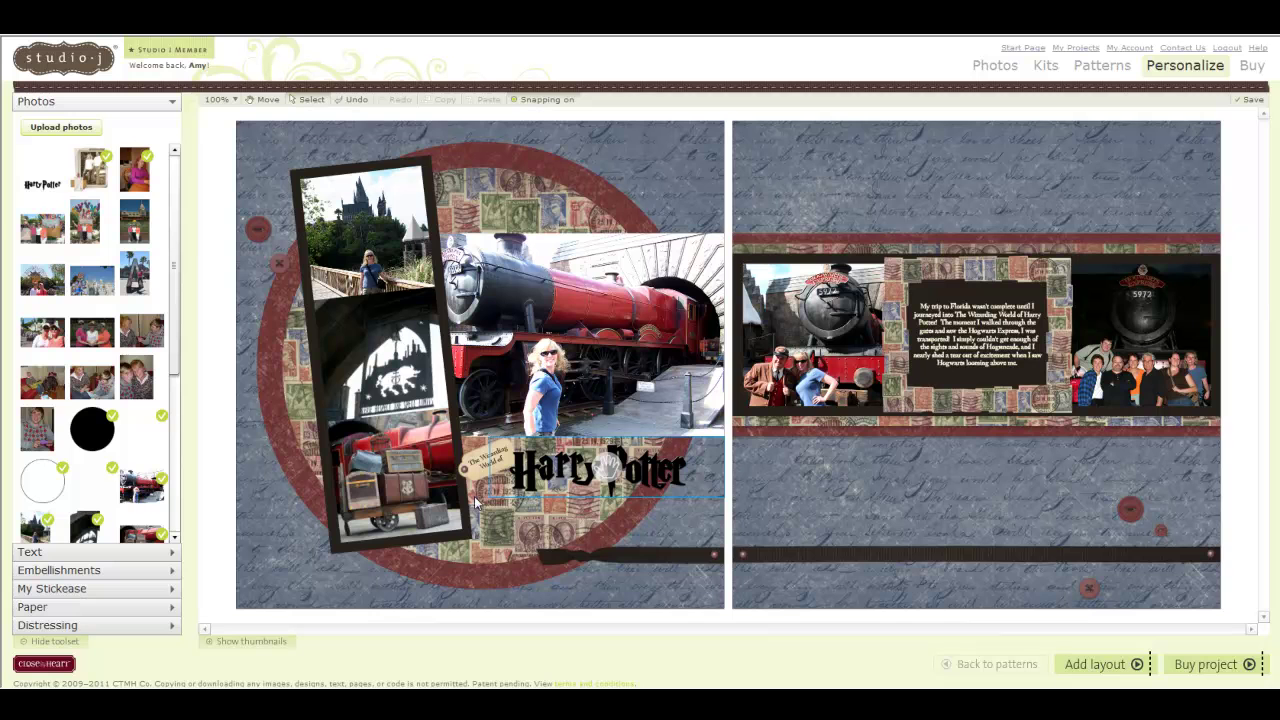
{"action": "mouse_move", "coordinate": [36, 187]}
{"action": "left_click_drag", "start_coordinate": [36, 187], "coordinate": [614, 480]}
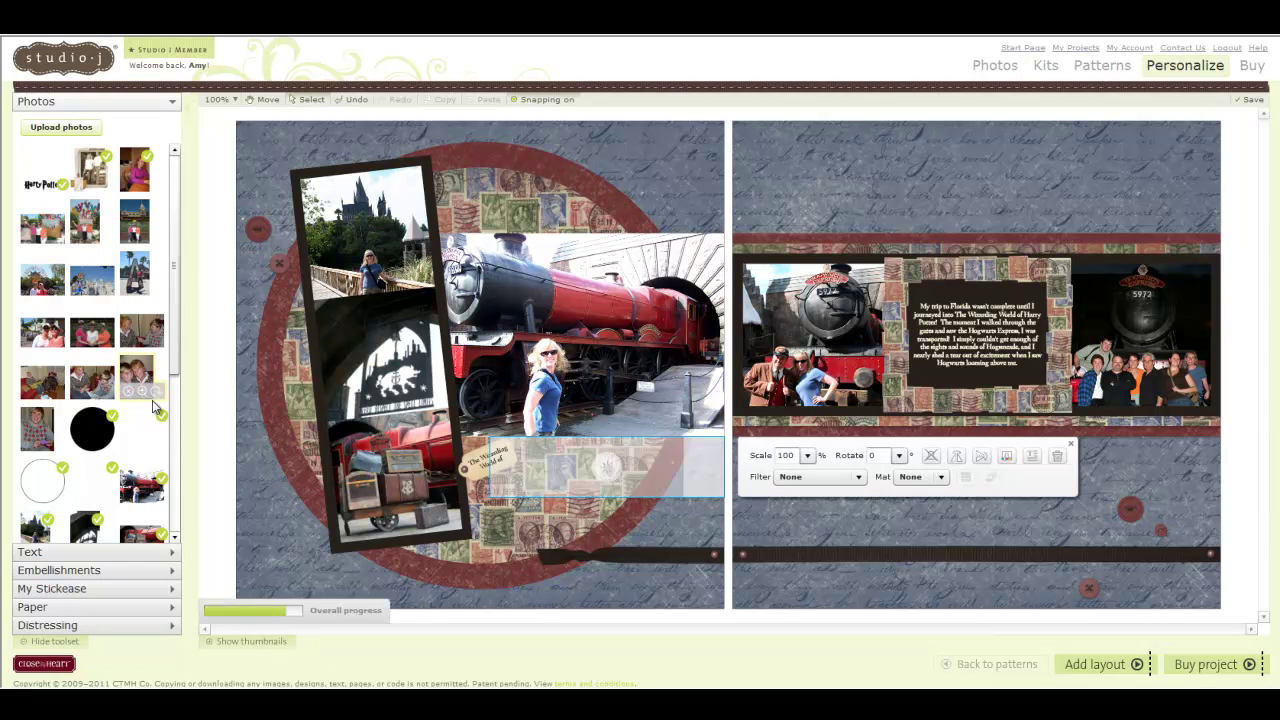
{"action": "left_click", "coordinate": [1230, 443]}
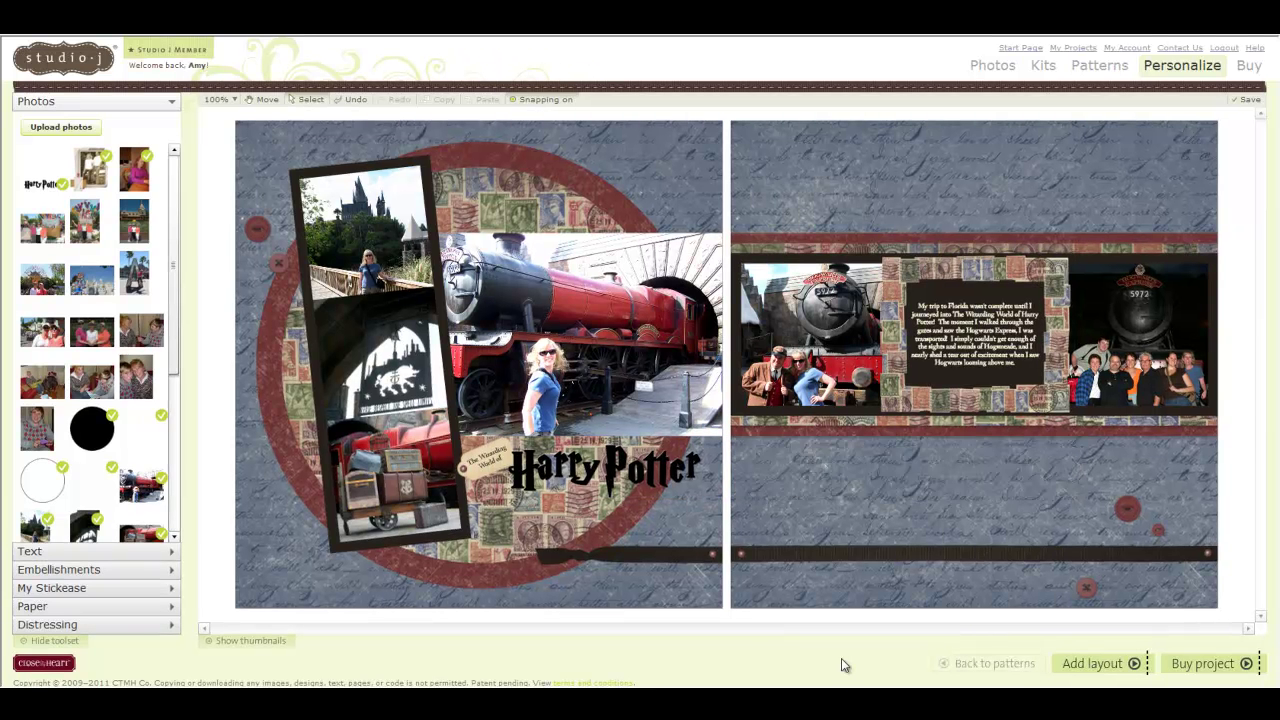